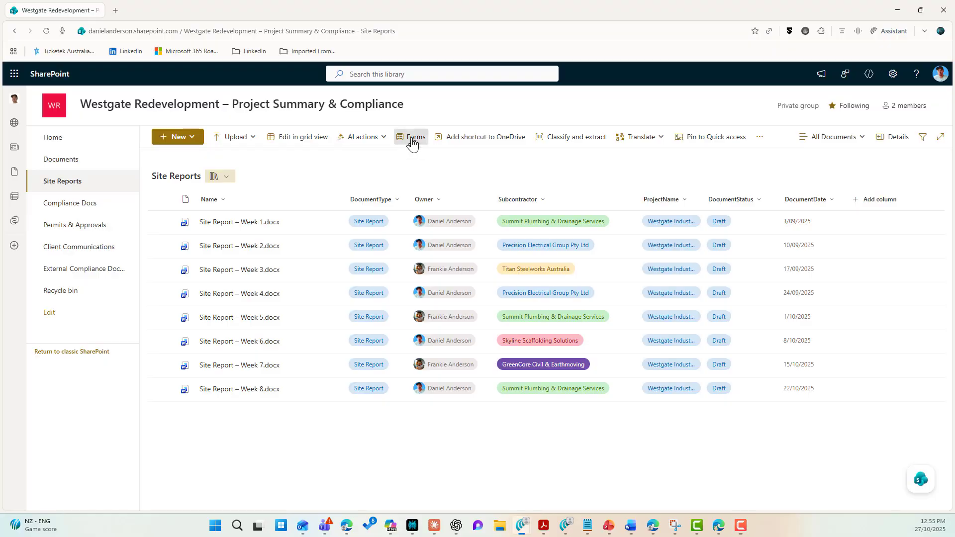
# Create a new library form titled 'Site Report' saving responses to a 'Sire Reports' folder
pyautogui.click(412, 134)
pyautogui.click(313, 250)
pyautogui.write('Sire Reports')
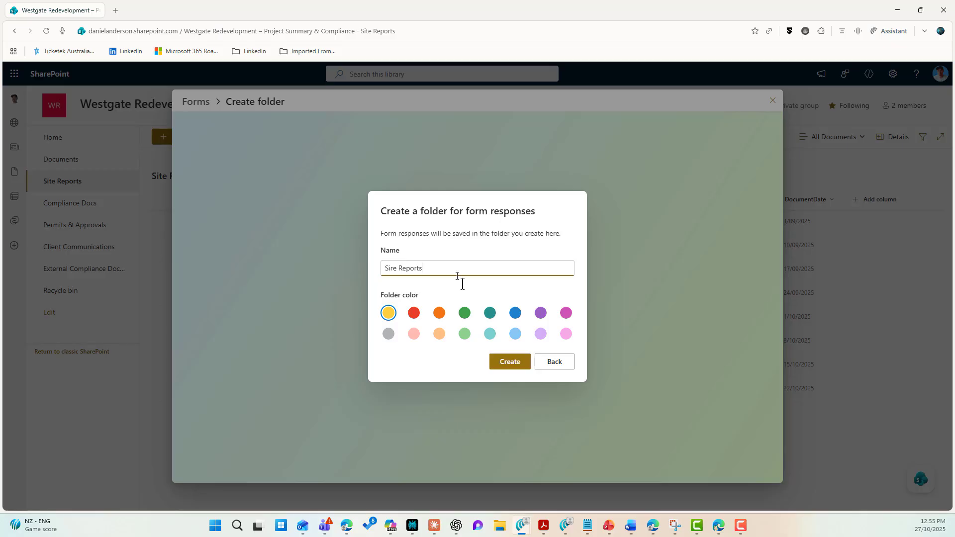
pyautogui.click(503, 363)
pyautogui.write('Site Report')
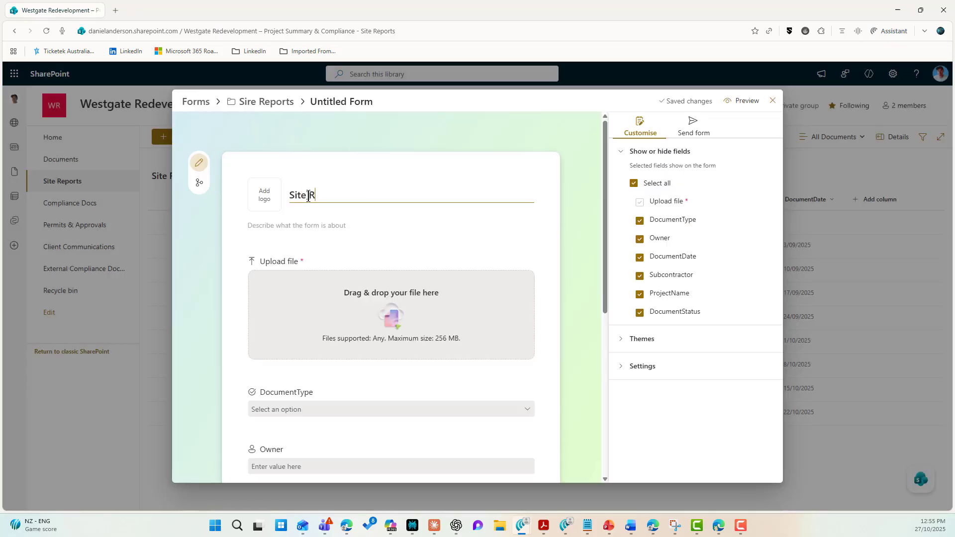
# Copy the Site Report form's shareable response link
pyautogui.scroll(-6, 376, 294)
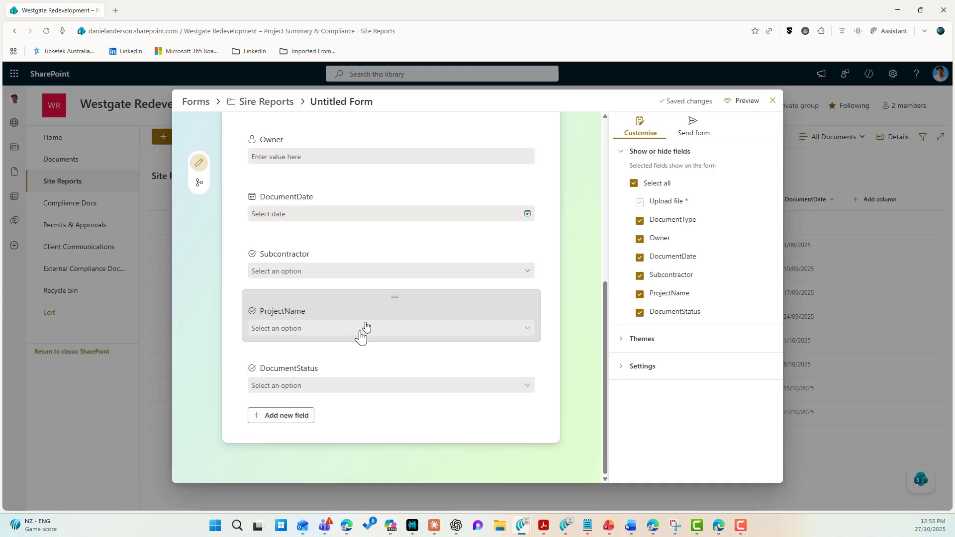
pyautogui.click(687, 134)
pyautogui.click(637, 177)
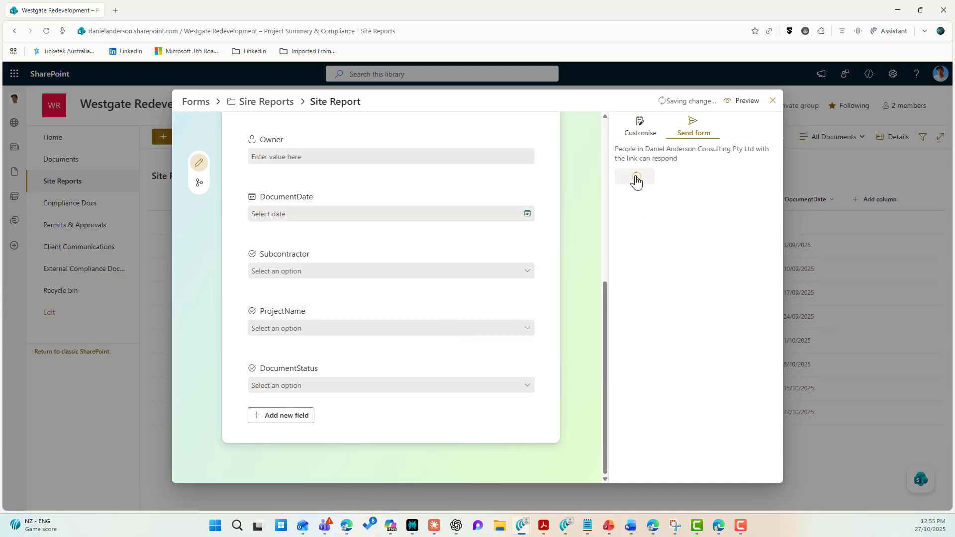
# Load the copied Site Report form link in a new browser tab
pyautogui.hotkey('ctrl', 't')
pyautogui.press('Return')
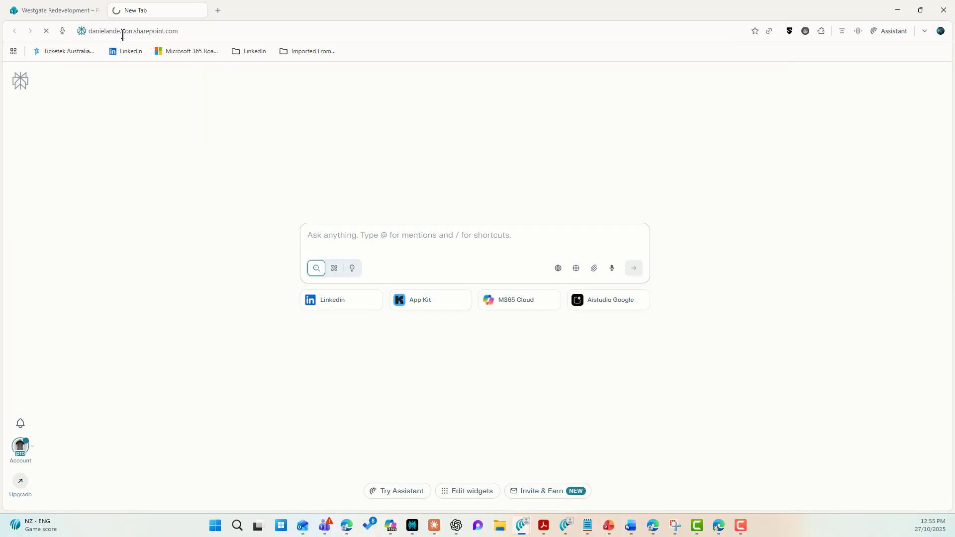
# Set DocumentType to Compliance, pick the suggested person as Owner, and date it 29/10/2025
pyautogui.scroll(-2, 363, 307)
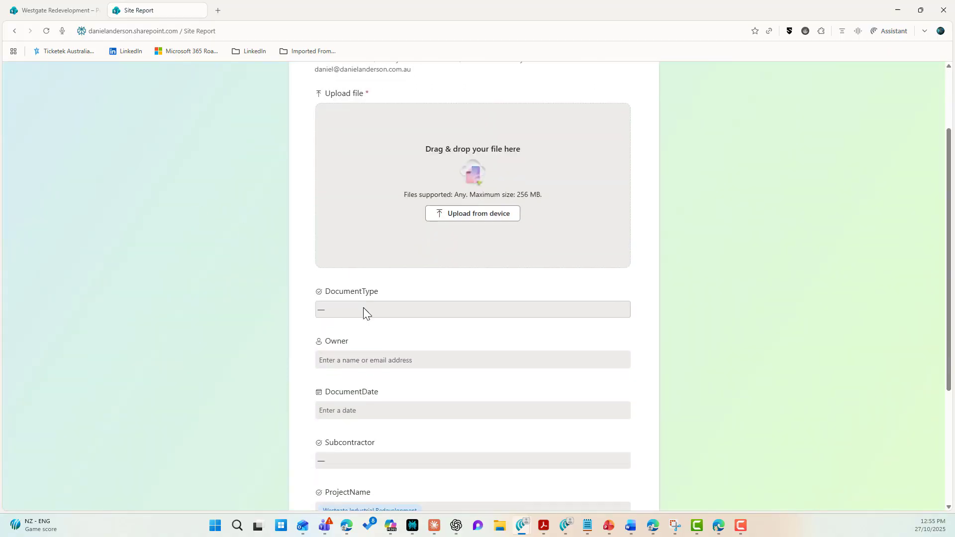
pyautogui.click(363, 310)
pyautogui.click(363, 358)
pyautogui.click(358, 359)
pyautogui.write('fr')
pyautogui.click(356, 384)
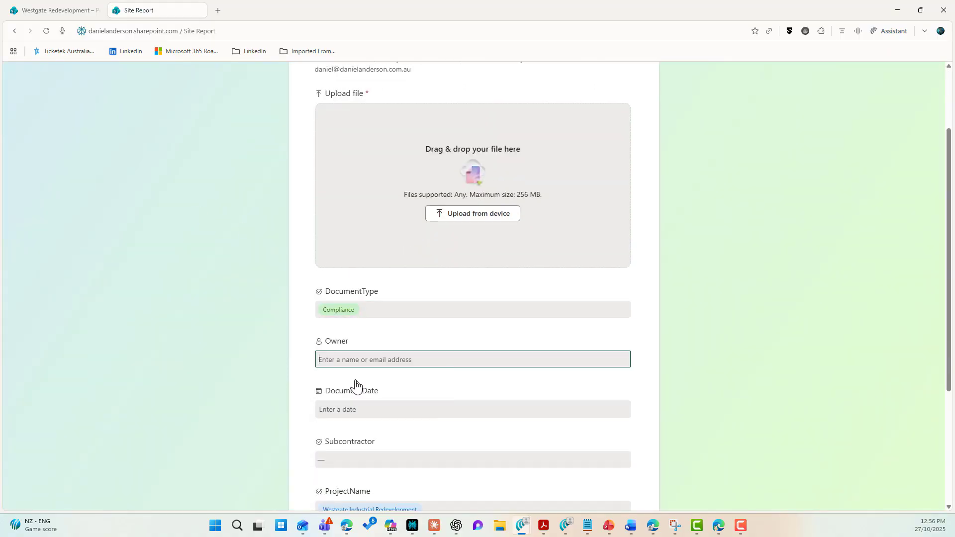
pyautogui.click(360, 409)
pyautogui.click(329, 366)
# Choose GreenCore Civil & Earthmoving as subcontractor and set DocumentStatus to Draft
pyautogui.click(356, 459)
pyautogui.click(362, 440)
pyautogui.scroll(-4, 360, 407)
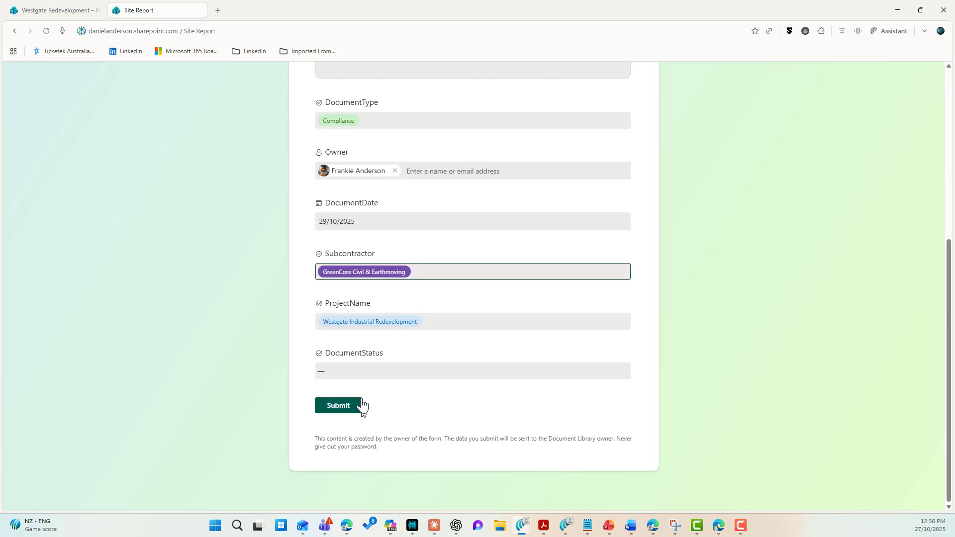
pyautogui.click(351, 378)
pyautogui.click(354, 396)
pyautogui.scroll(5, 470, 274)
# Attach Editable Company Set Up Form.pdf as the uploaded file
pyautogui.click(470, 274)
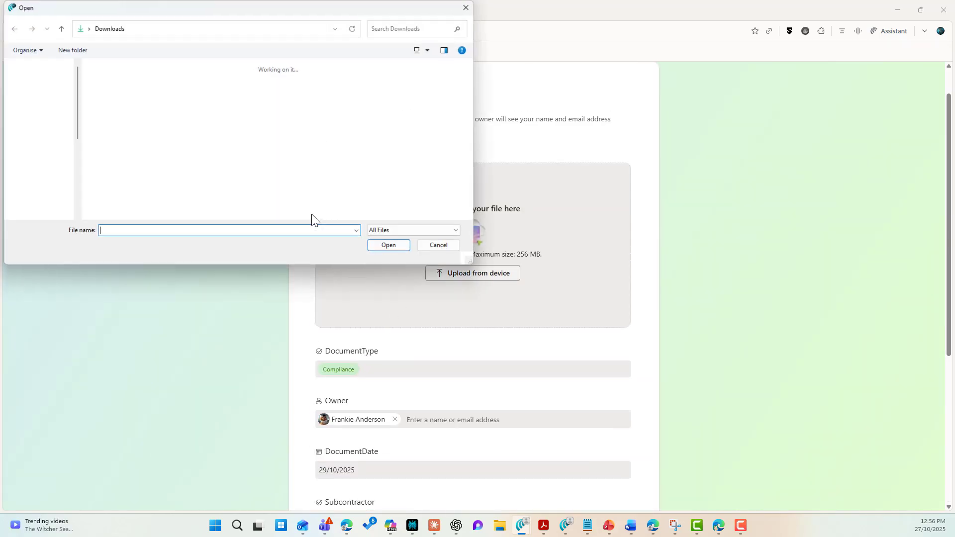
pyautogui.scroll(-1, 298, 199)
pyautogui.click(219, 203)
pyautogui.click(386, 245)
# Submit the completed form and return to the document library tab
pyautogui.scroll(-5, 572, 339)
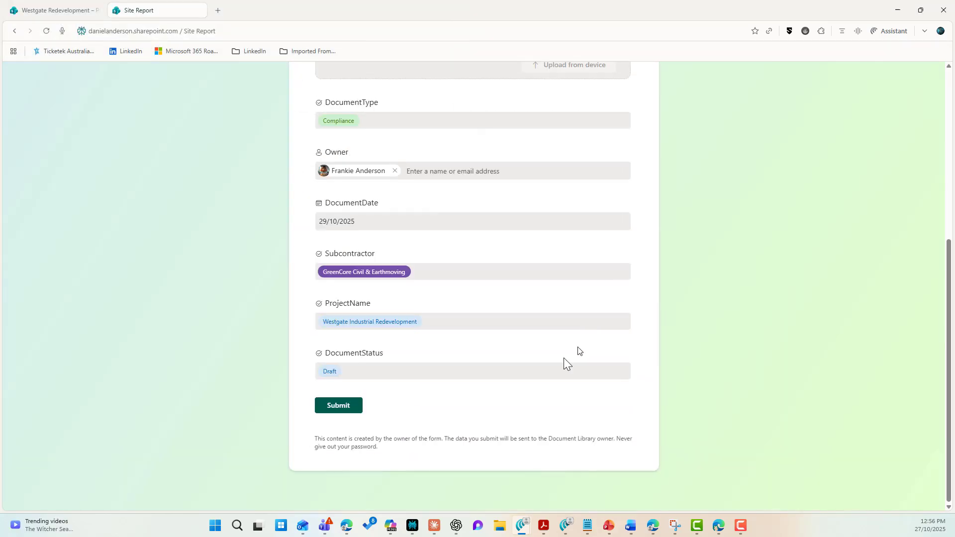
pyautogui.click(344, 407)
pyautogui.click(60, 11)
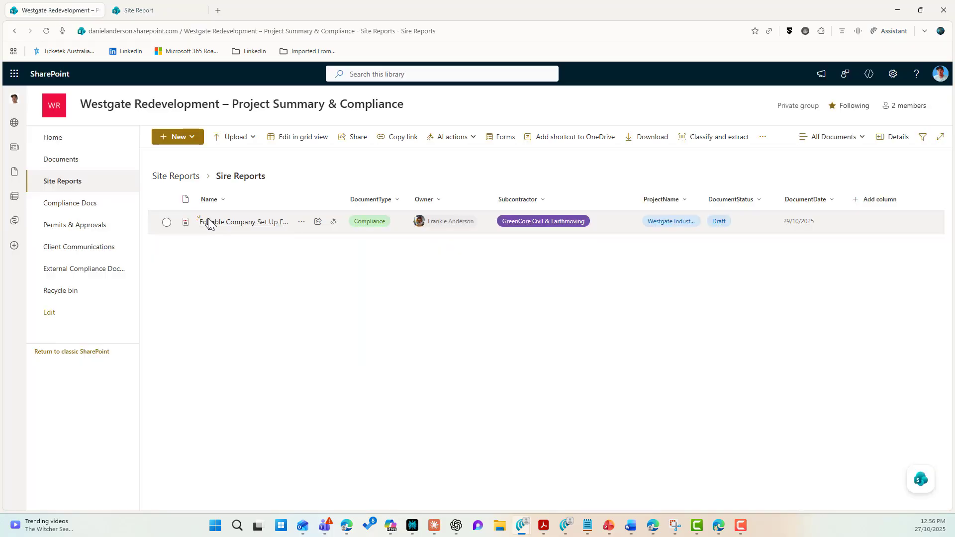
pyautogui.moveTo(208, 227)
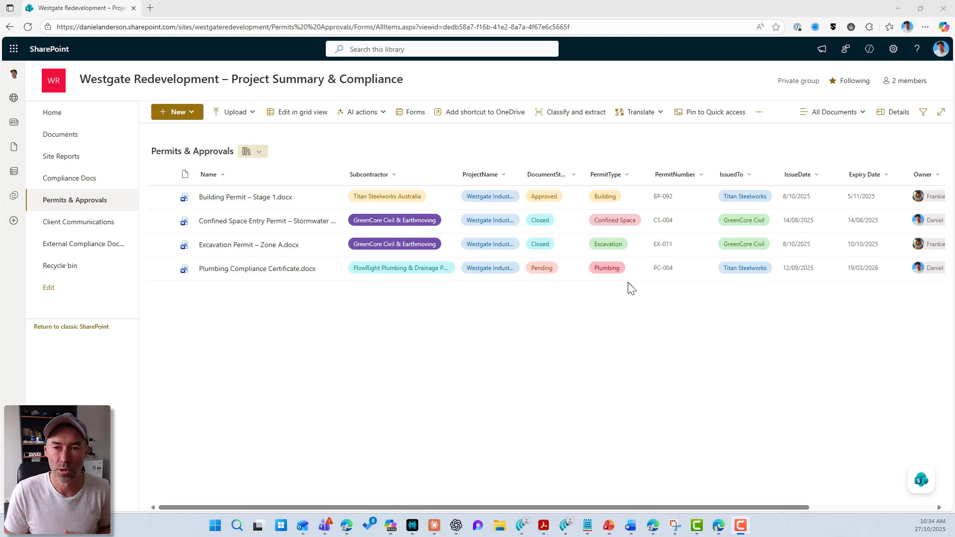
# Begin a new library form with a blue response folder named 'New Permists'
pyautogui.click(419, 117)
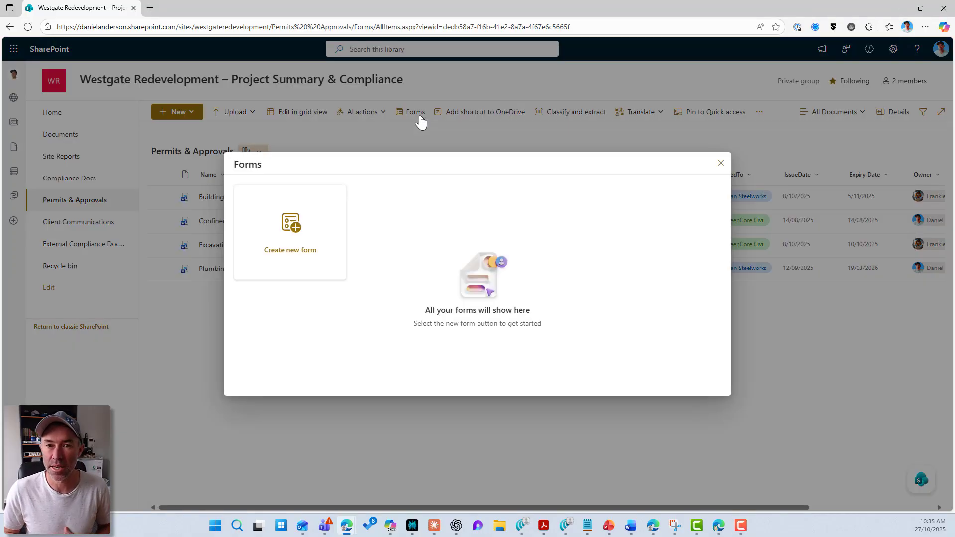
pyautogui.click(269, 238)
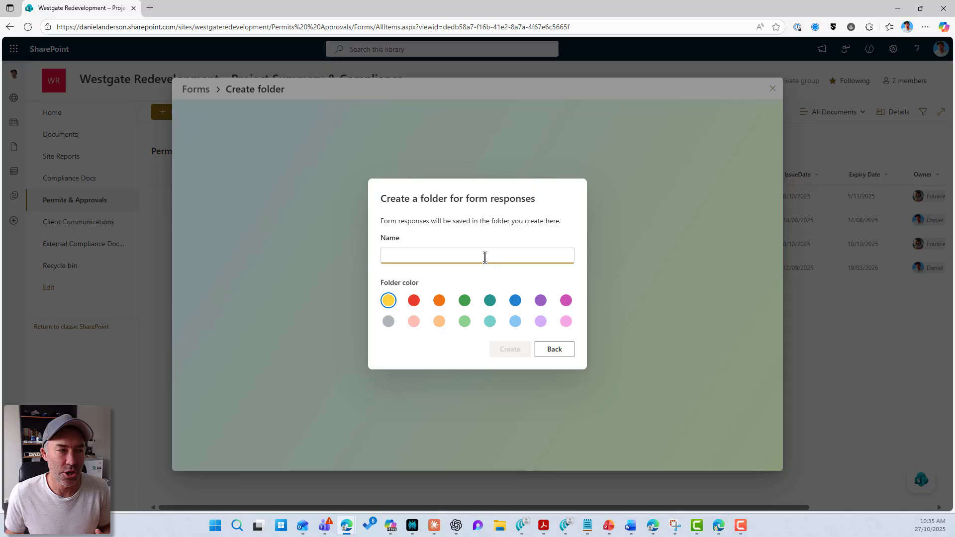
pyautogui.write('New Permists')
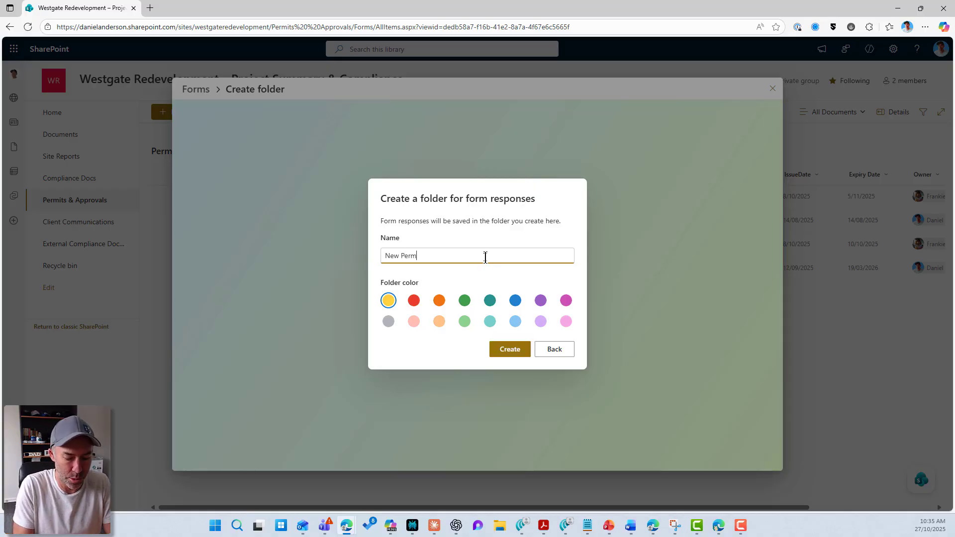
pyautogui.click(515, 300)
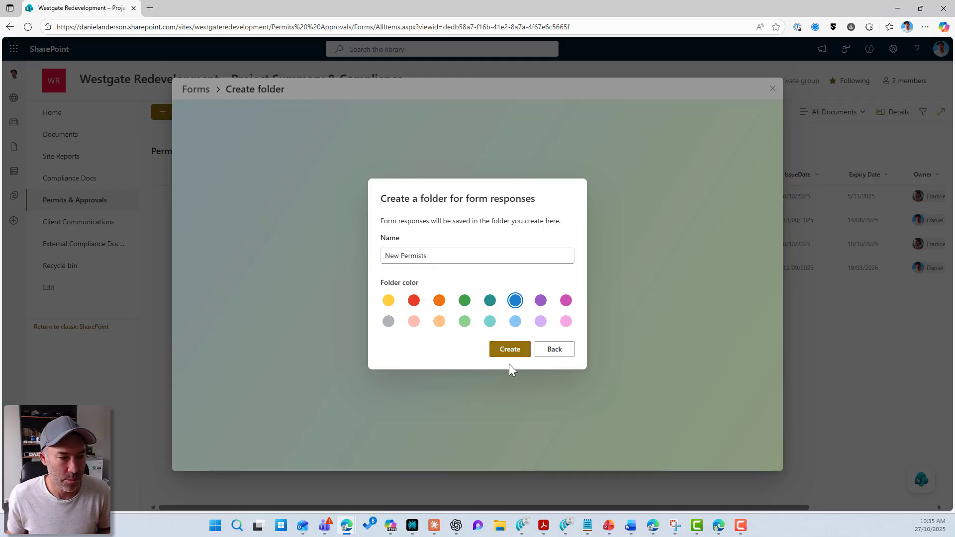
# Create the New Permists folder and review the form's included fields
pyautogui.click(510, 350)
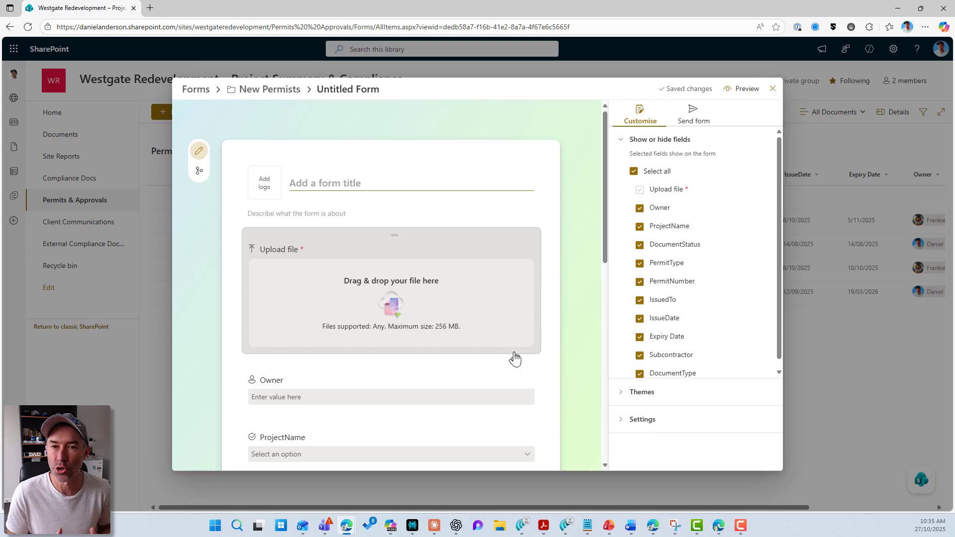
pyautogui.scroll(-1, 522, 343)
pyautogui.scroll(-4, 522, 343)
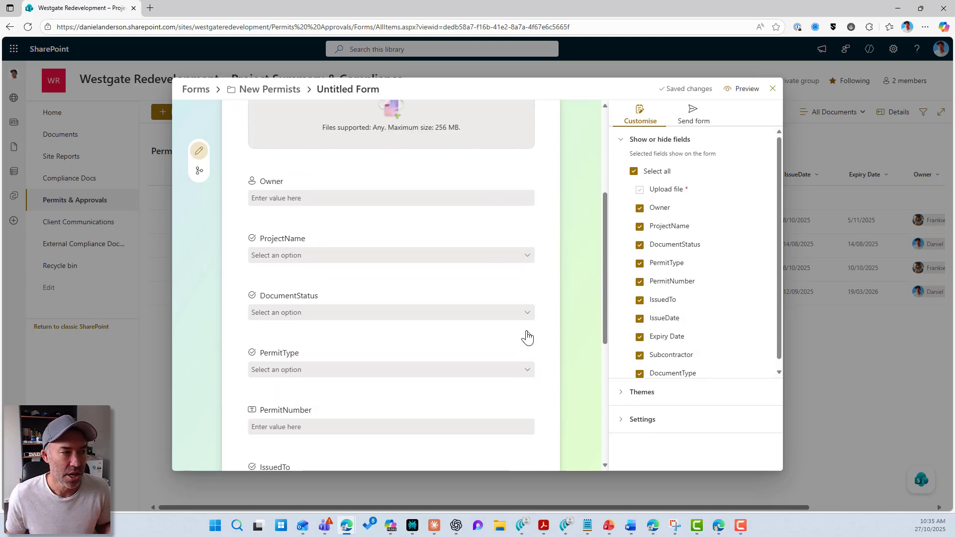
pyautogui.scroll(-2, 528, 336)
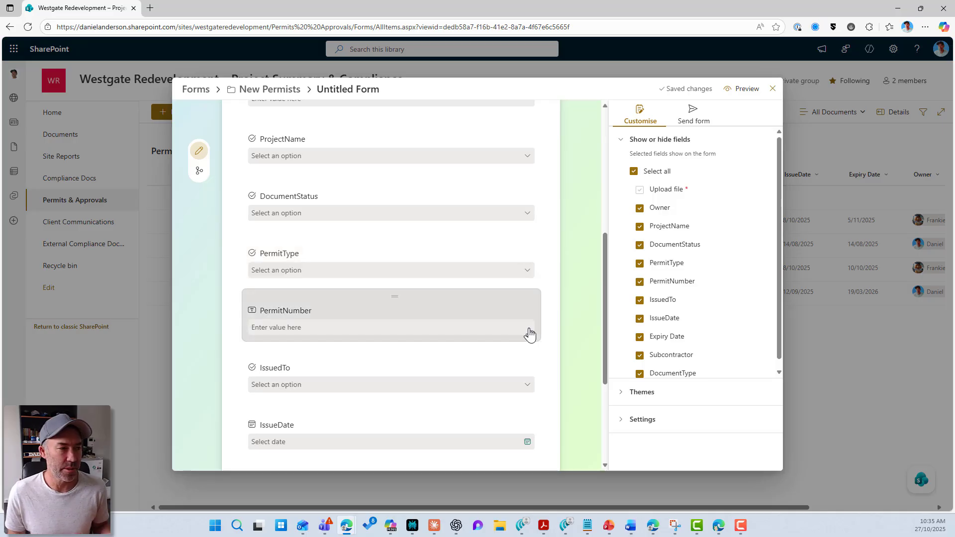
pyautogui.scroll(-2, 528, 334)
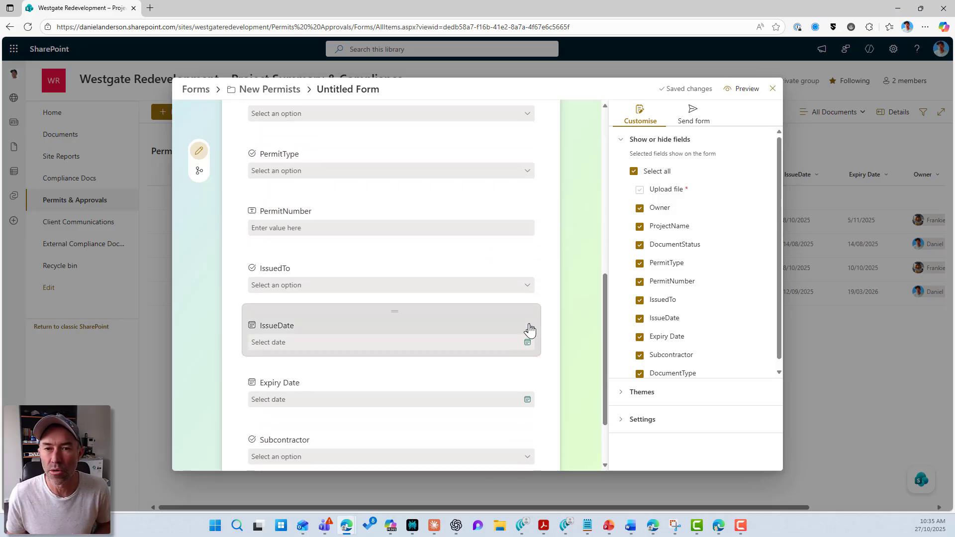
pyautogui.scroll(8, 525, 323)
# Title the form 'New Permit Submission'
pyautogui.click(354, 183)
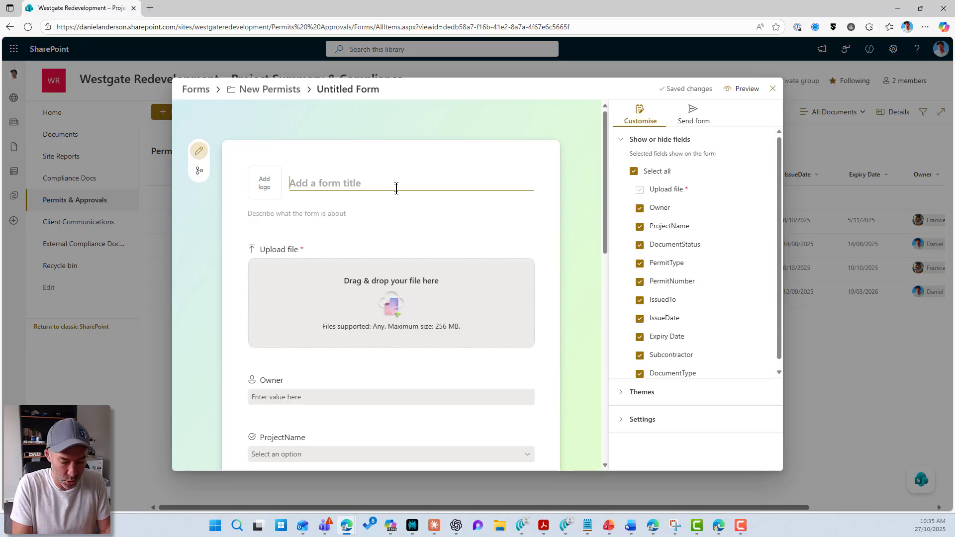
pyautogui.write('New Permi')
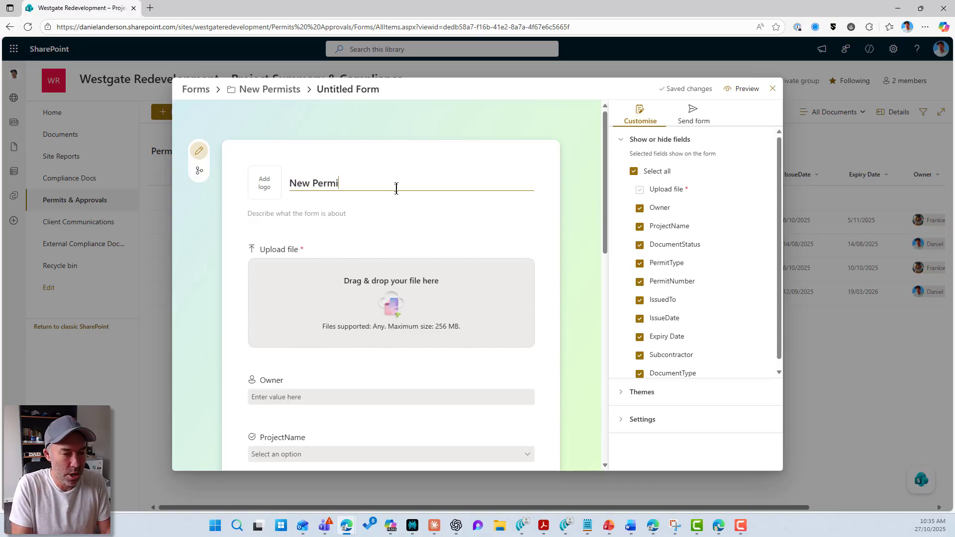
pyautogui.write('t Su')
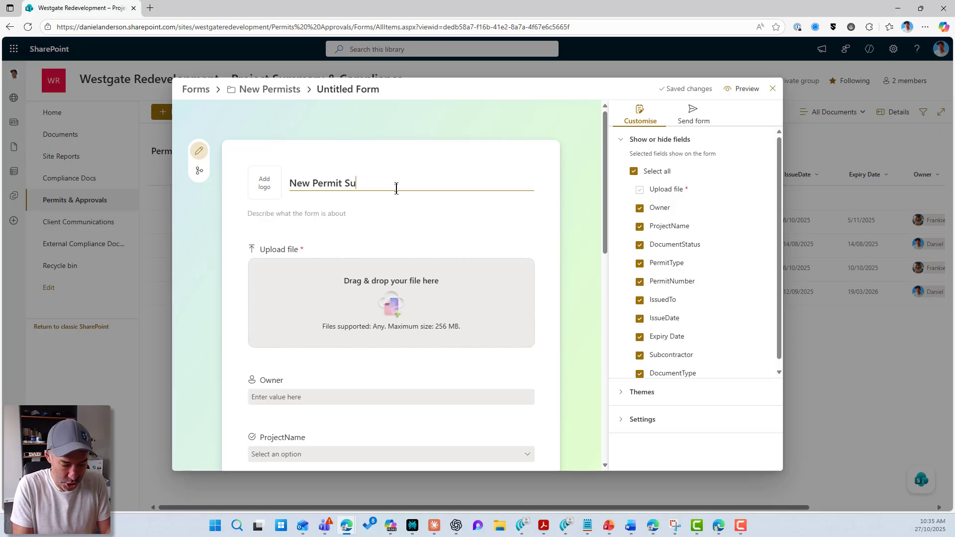
pyautogui.write('mbsbmission')
pyautogui.scroll(-1, 473, 219)
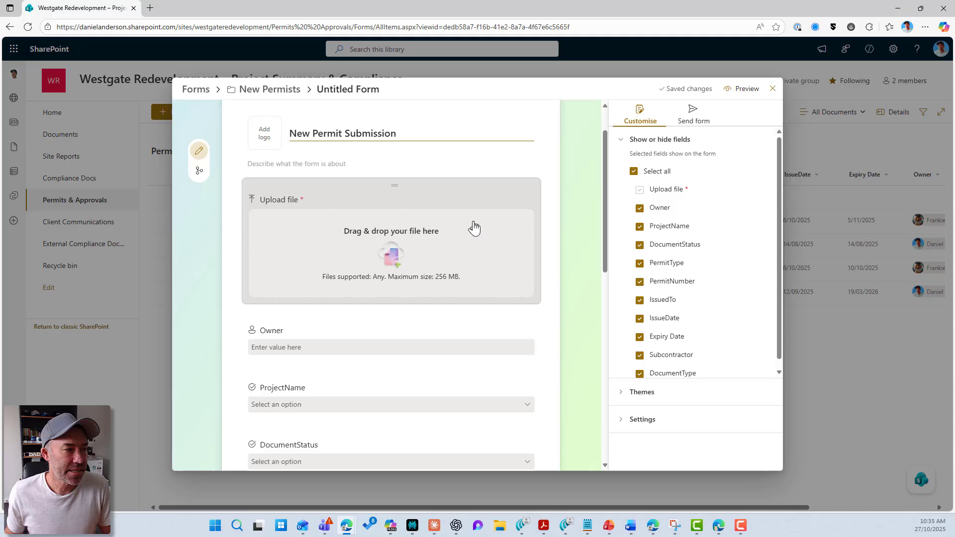
pyautogui.scroll(-1, 427, 207)
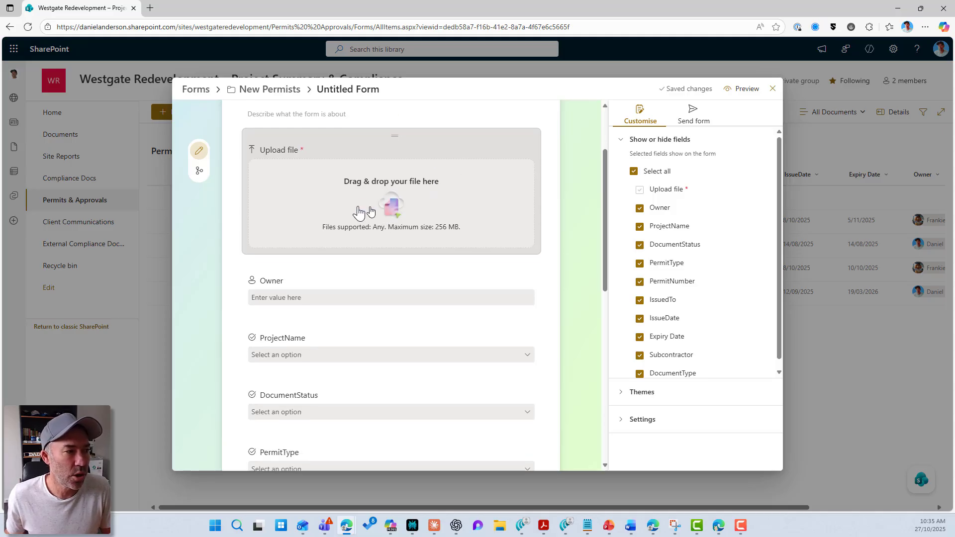
# Confirm the upload field accepts Any file type with a 256 MB maximum size
pyautogui.click(346, 198)
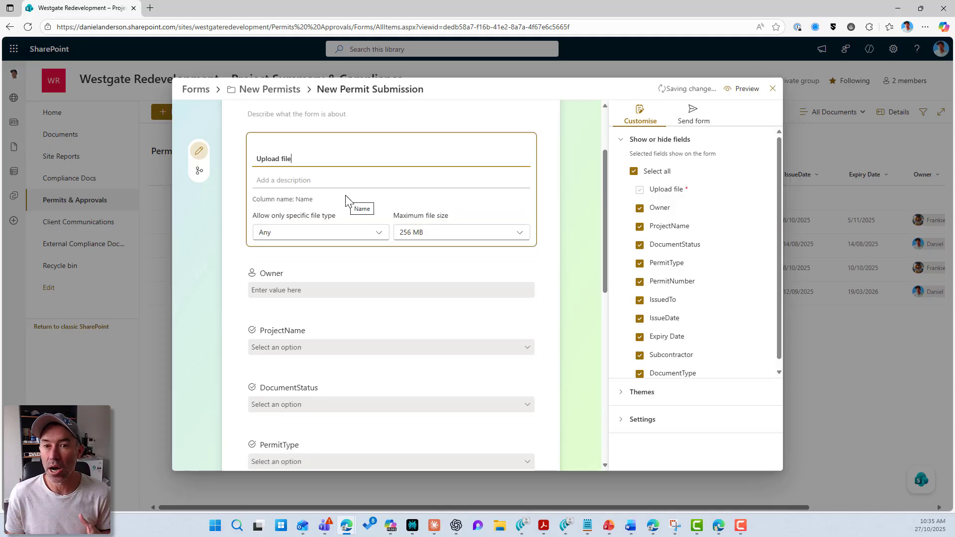
pyautogui.click(350, 236)
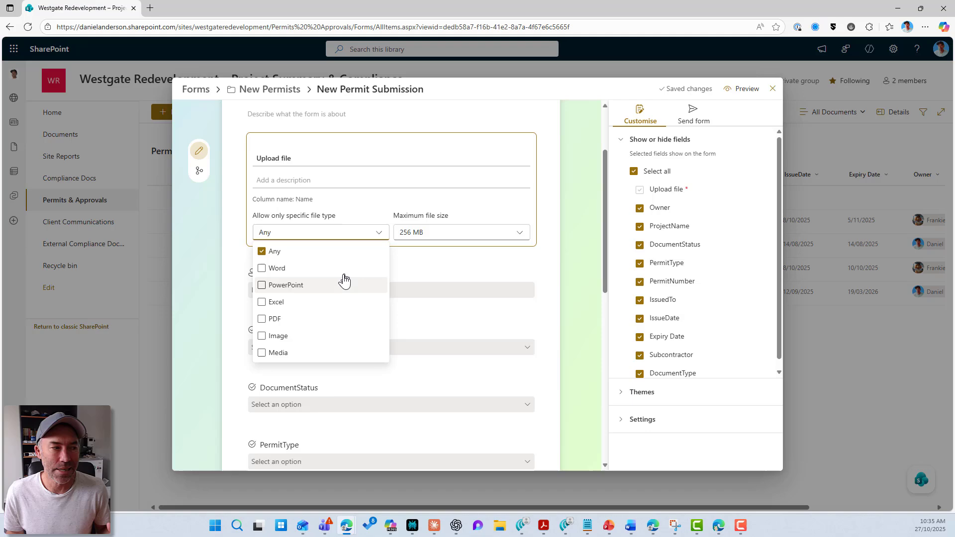
pyautogui.click(446, 233)
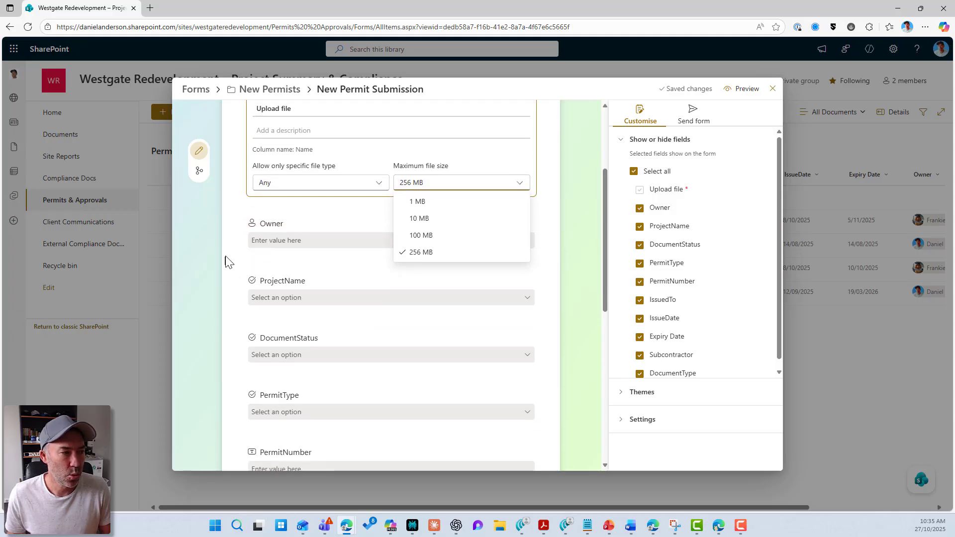
pyautogui.click(246, 237)
pyautogui.scroll(-7, 333, 316)
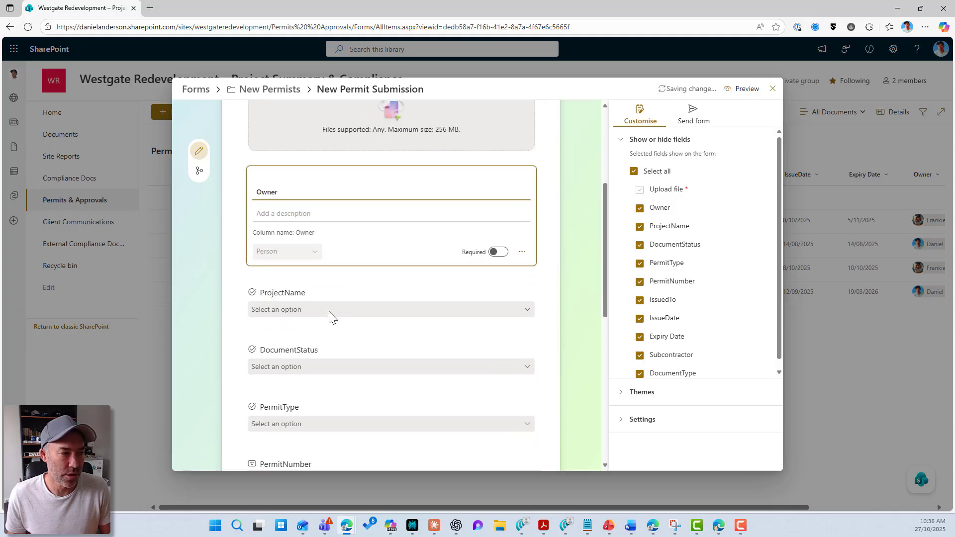
pyautogui.scroll(-2, 337, 317)
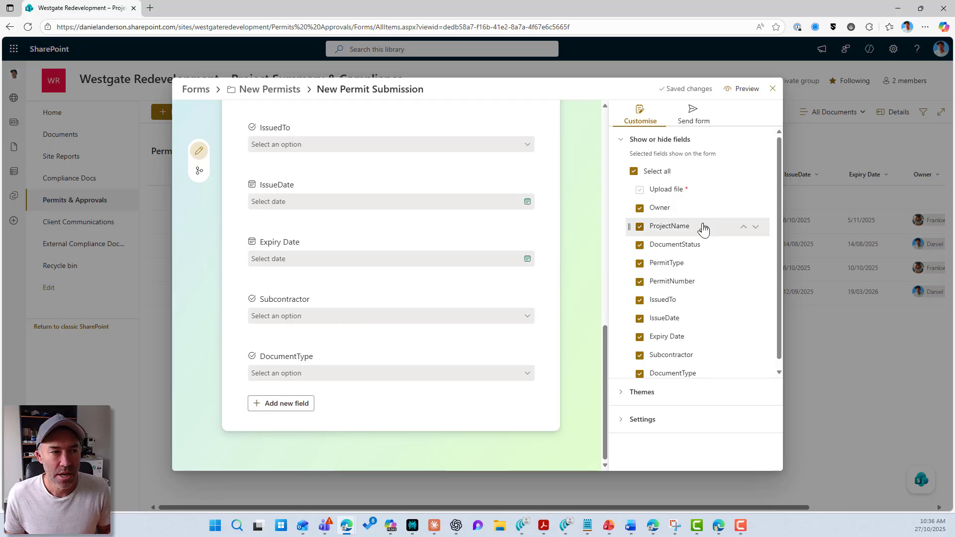
# Hide the ProjectName field so DocumentStatus follows Owner on the form
pyautogui.scroll(-1, 713, 237)
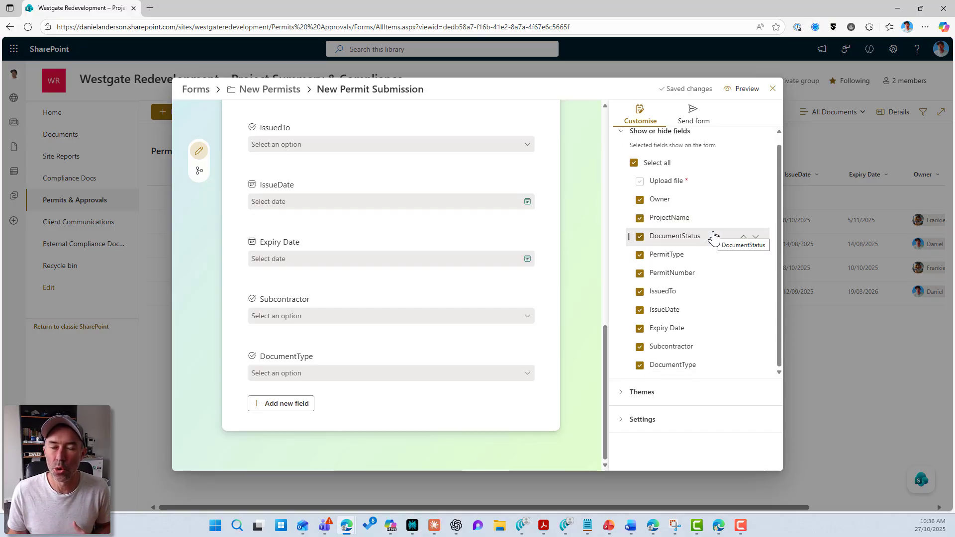
pyautogui.scroll(3, 526, 217)
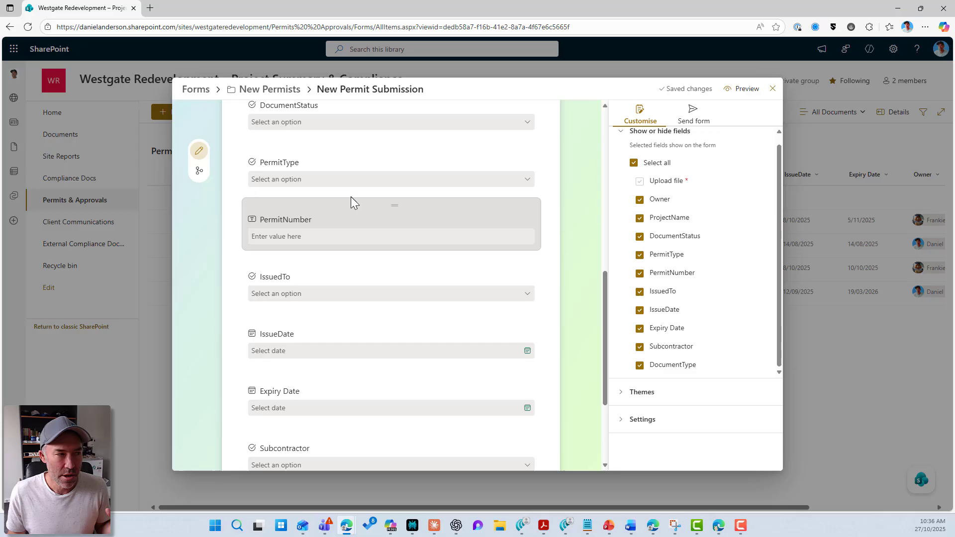
pyautogui.scroll(3, 351, 199)
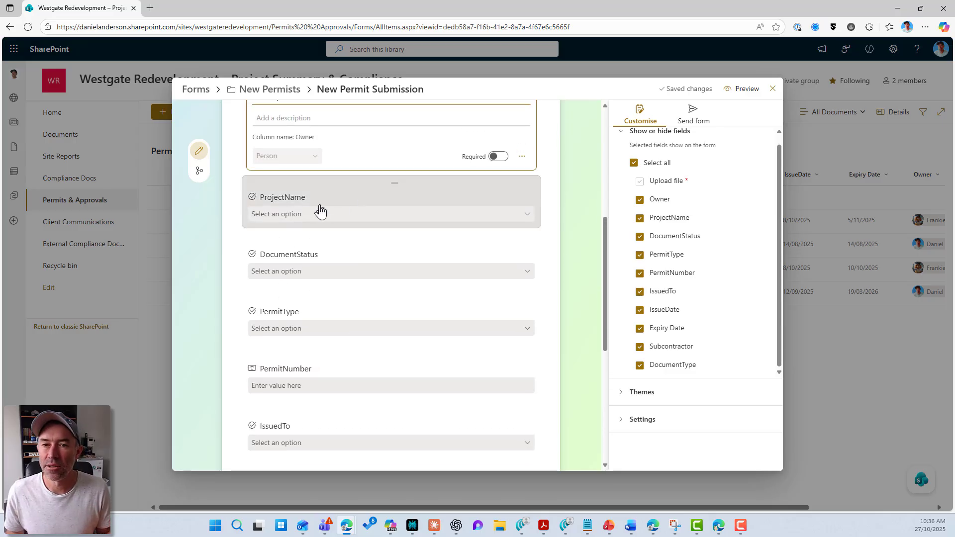
pyautogui.click(640, 218)
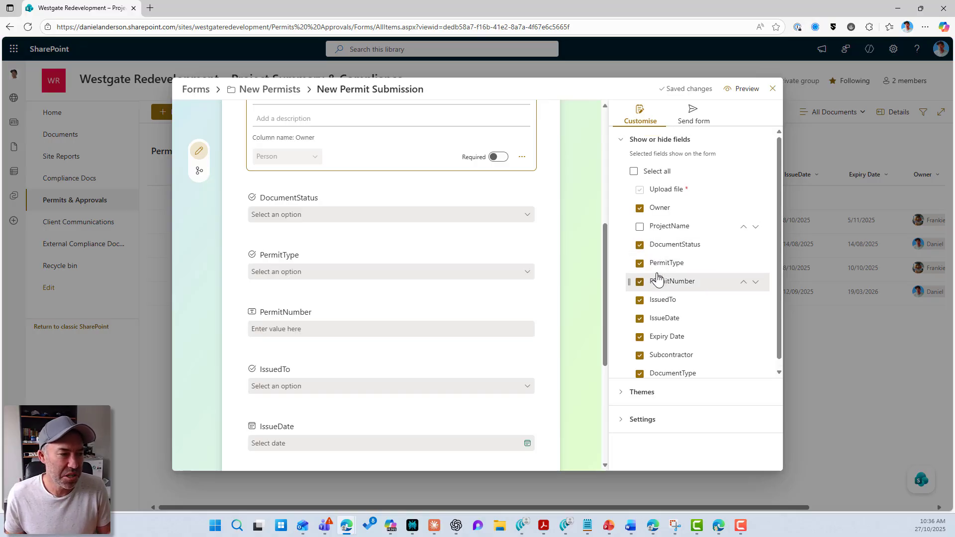
pyautogui.scroll(-4, 324, 218)
pyautogui.scroll(3, 583, 199)
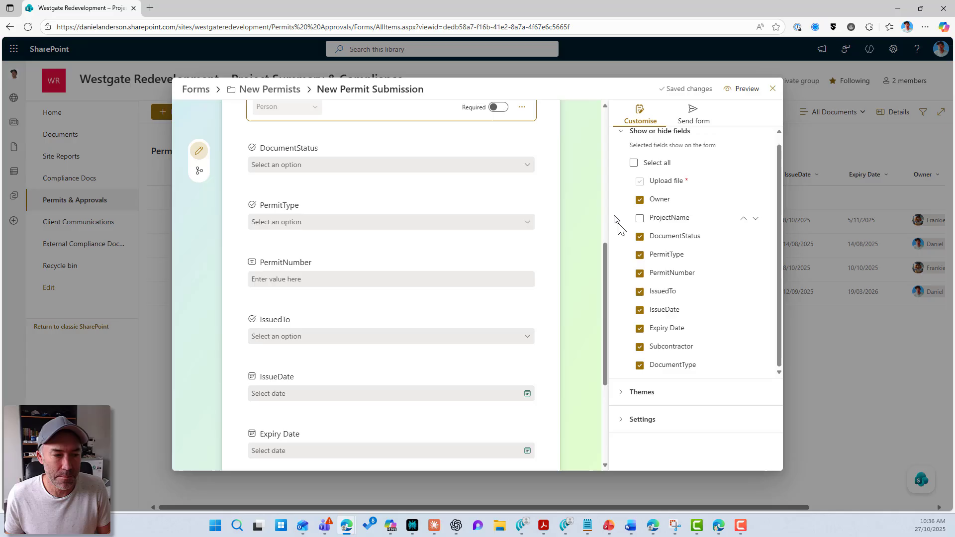
# Preview the purple, pink and blue-purple themes, then return to the green theme
pyautogui.click(623, 394)
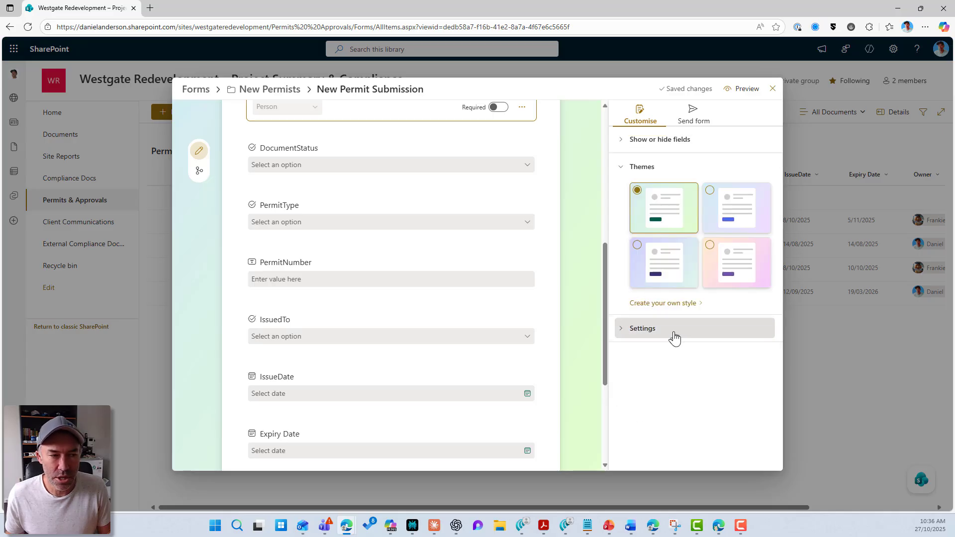
pyautogui.click(734, 222)
pyautogui.click(726, 267)
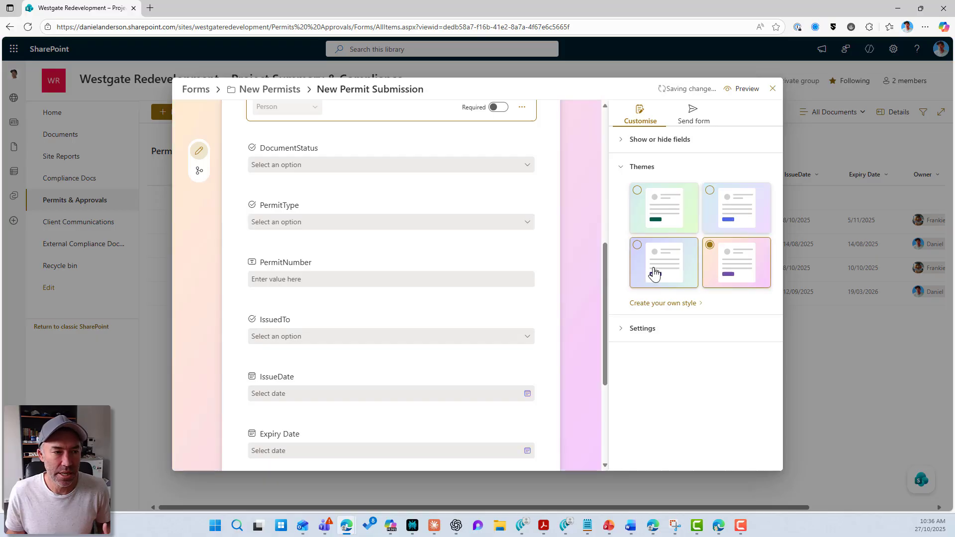
pyautogui.click(650, 269)
pyautogui.click(659, 217)
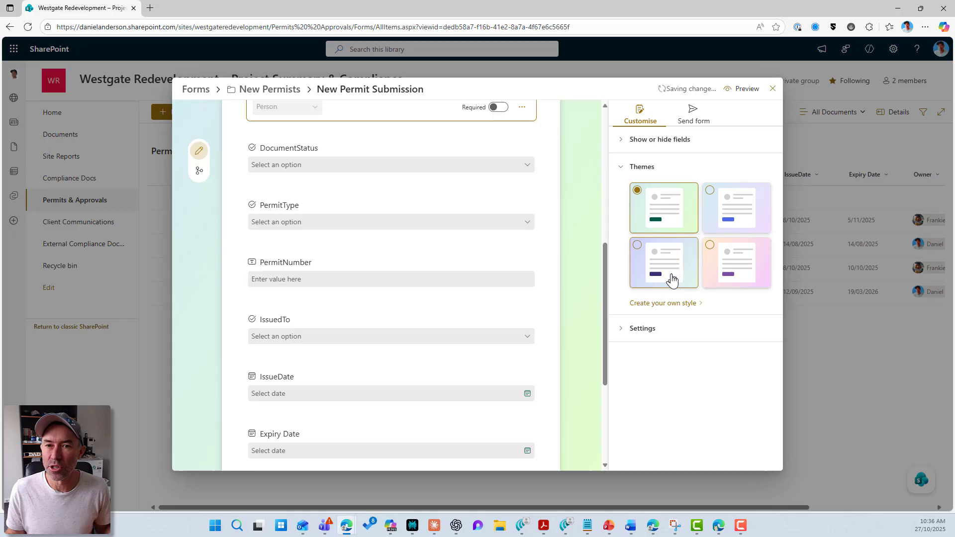
# Create a custom style with an orange theme colour and a blue background
pyautogui.click(675, 307)
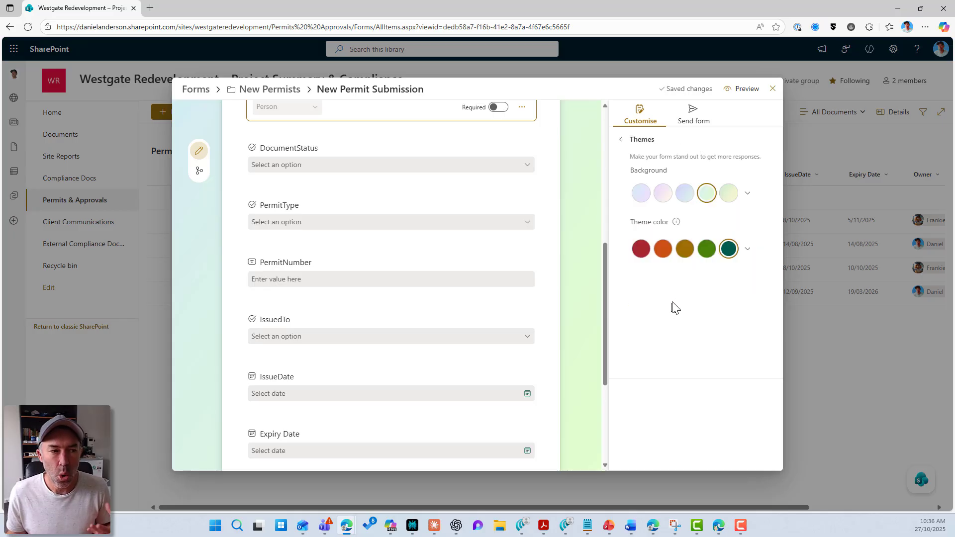
pyautogui.click(643, 251)
pyautogui.click(662, 249)
pyautogui.click(680, 198)
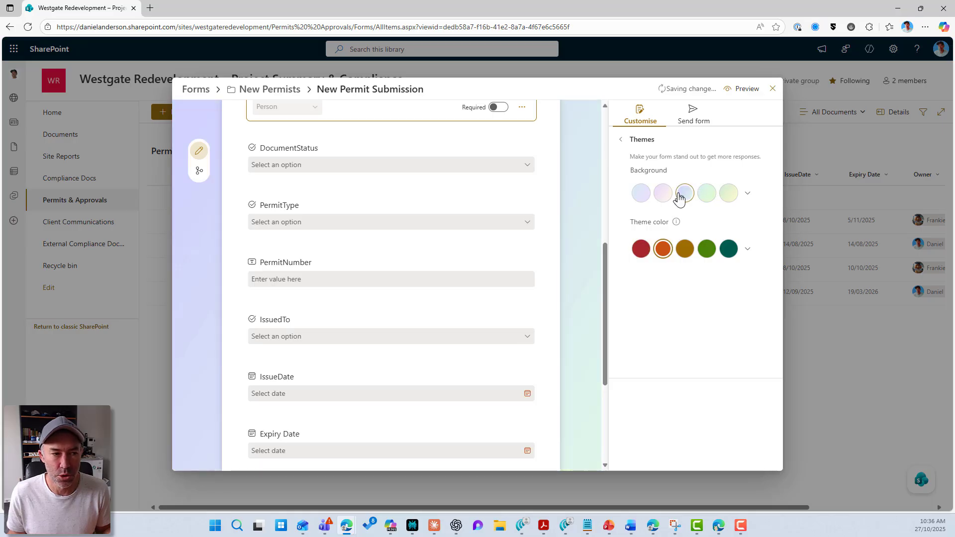
pyautogui.click(621, 140)
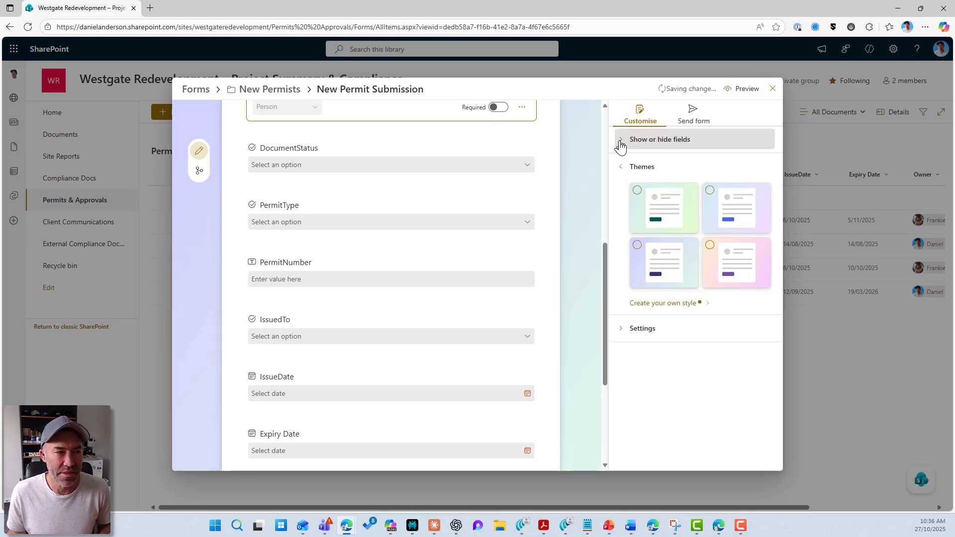
# Leave new-submission notifications off after briefly enabling them, with responses still accepted
pyautogui.click(640, 334)
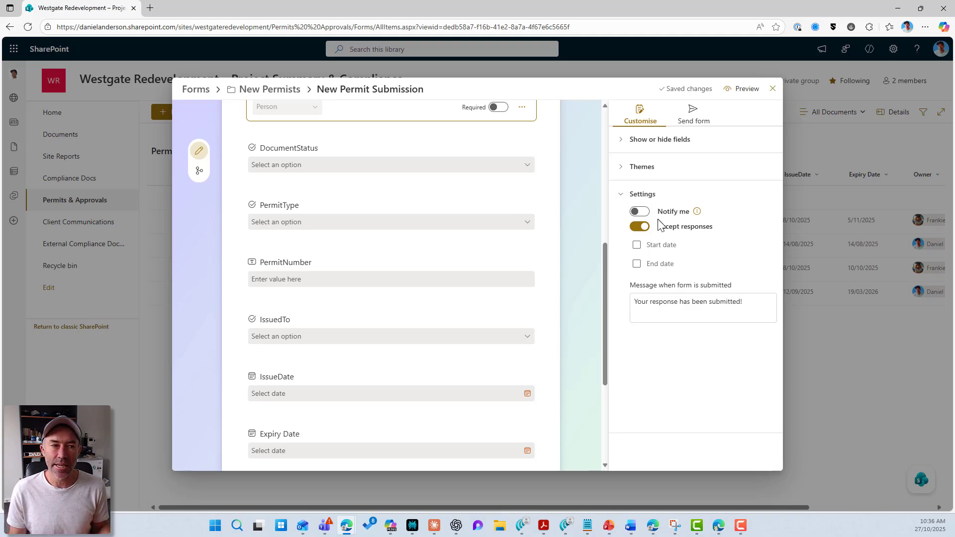
pyautogui.click(642, 212)
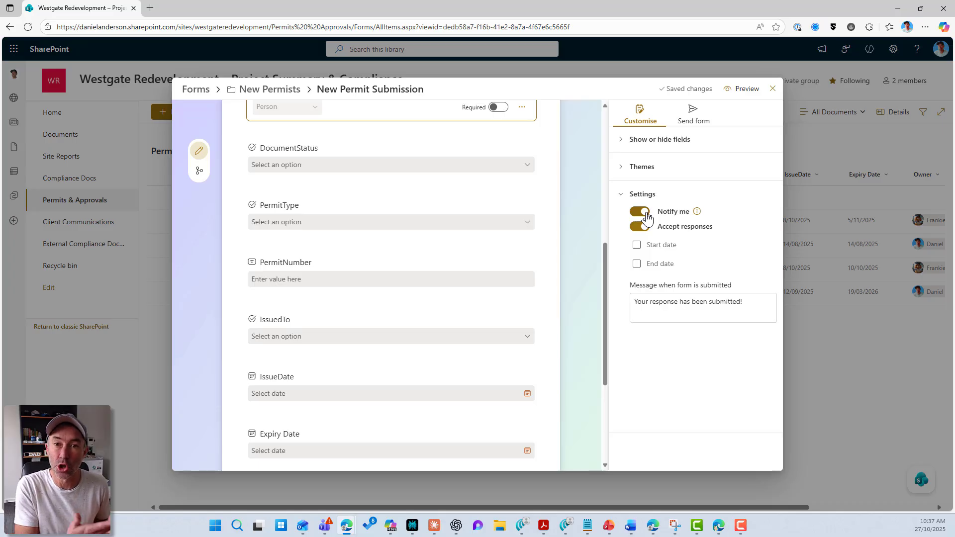
pyautogui.click(641, 213)
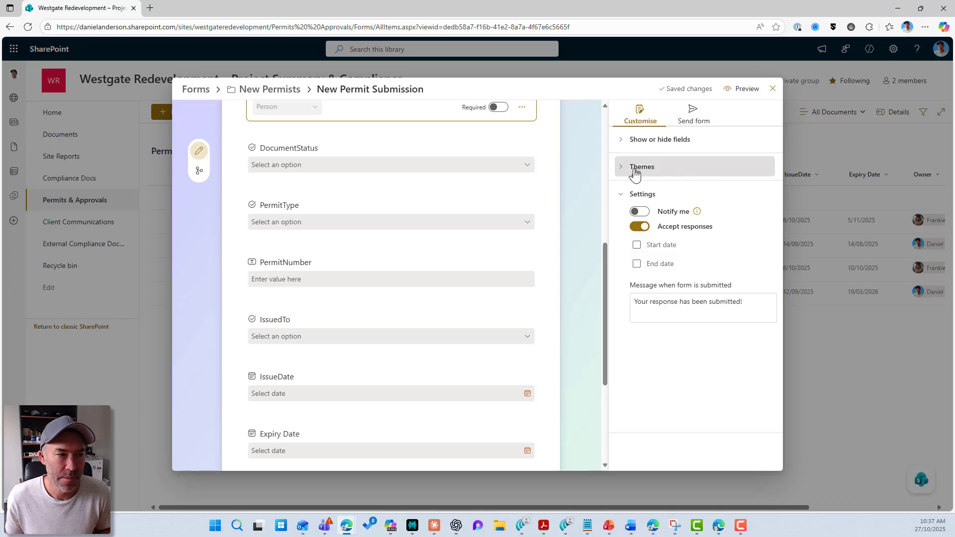
pyautogui.click(622, 199)
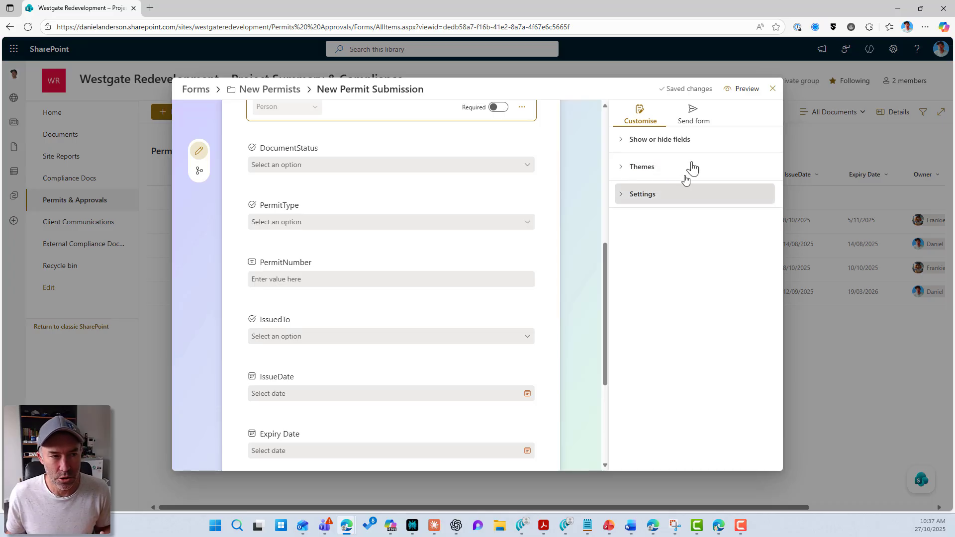
pyautogui.click(740, 97)
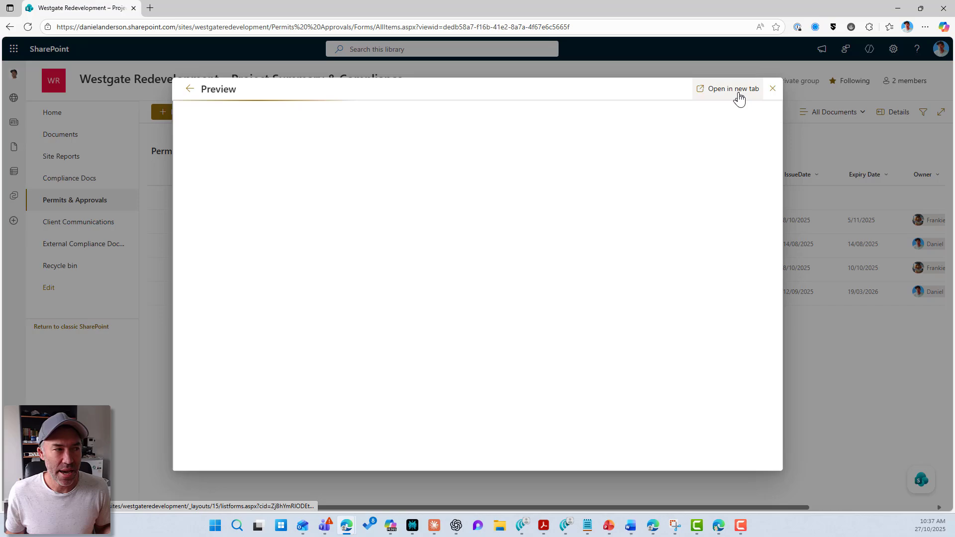
pyautogui.scroll(-8, 659, 170)
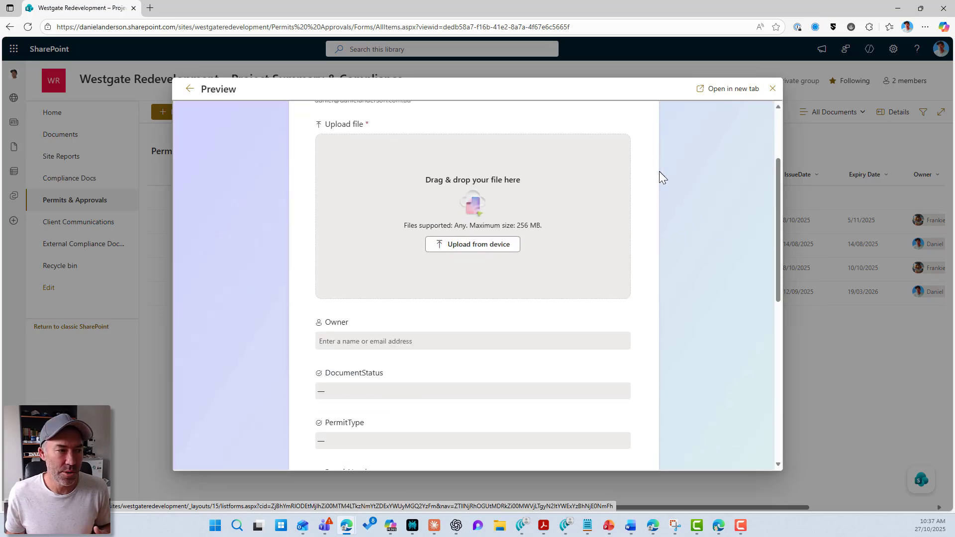
pyautogui.scroll(10, 659, 172)
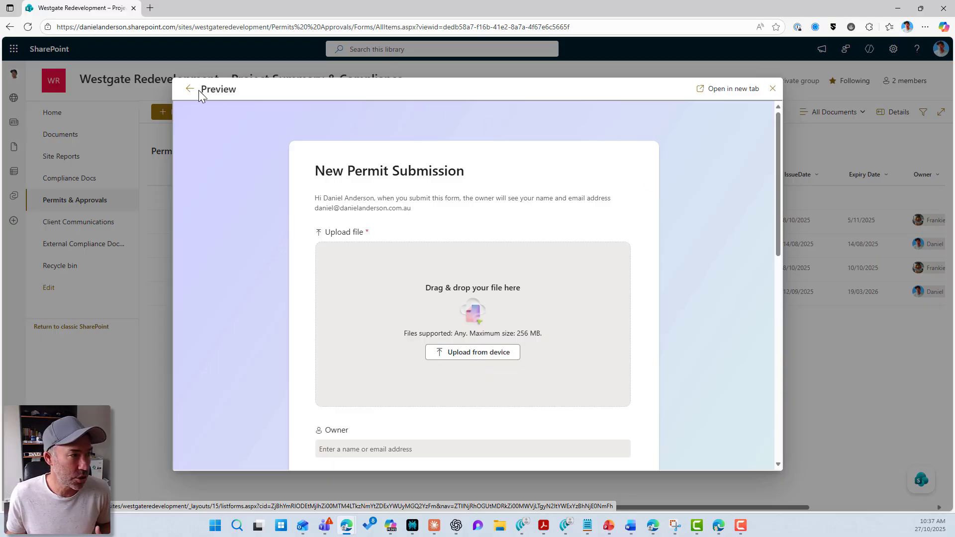
pyautogui.click(191, 90)
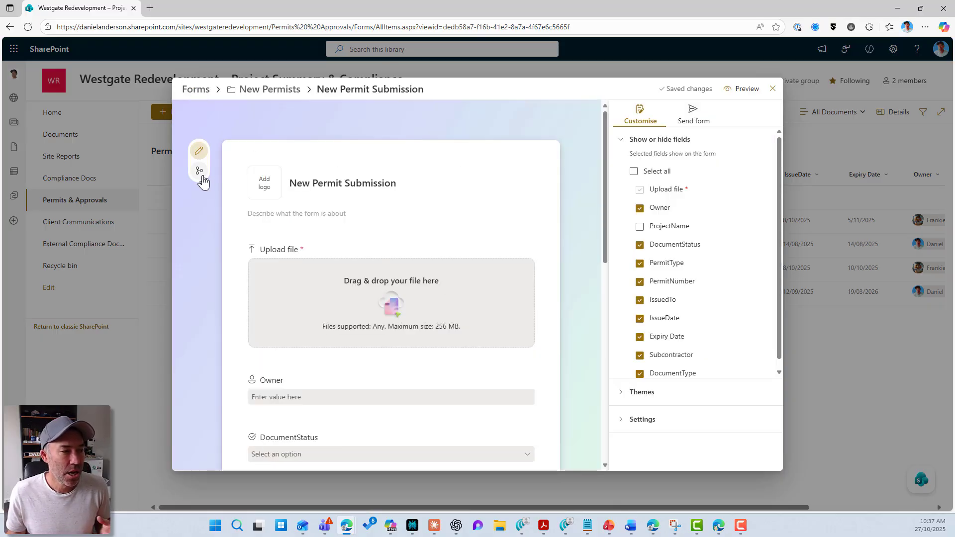
# Set the generated image from the Downloads folder as the form's logo
pyautogui.scroll(-1, 215, 178)
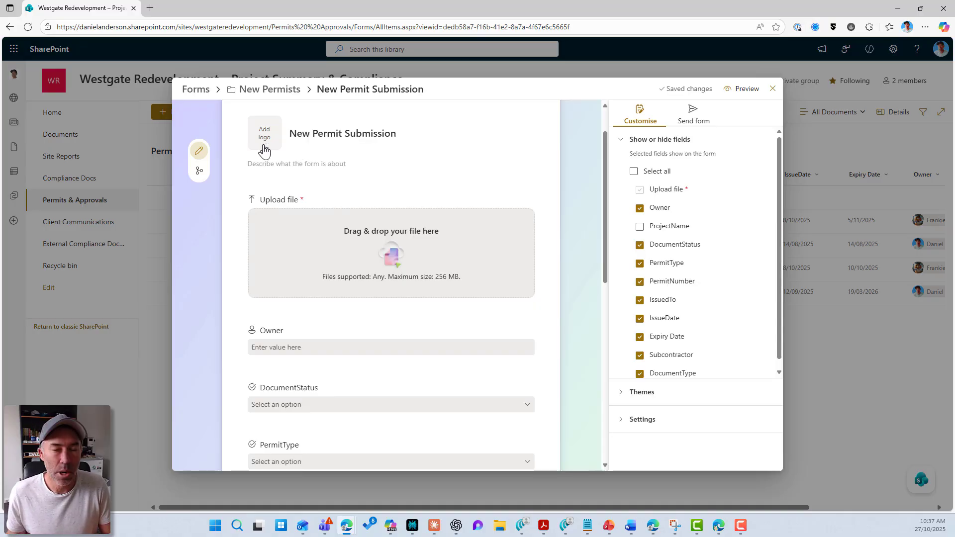
pyautogui.click(267, 145)
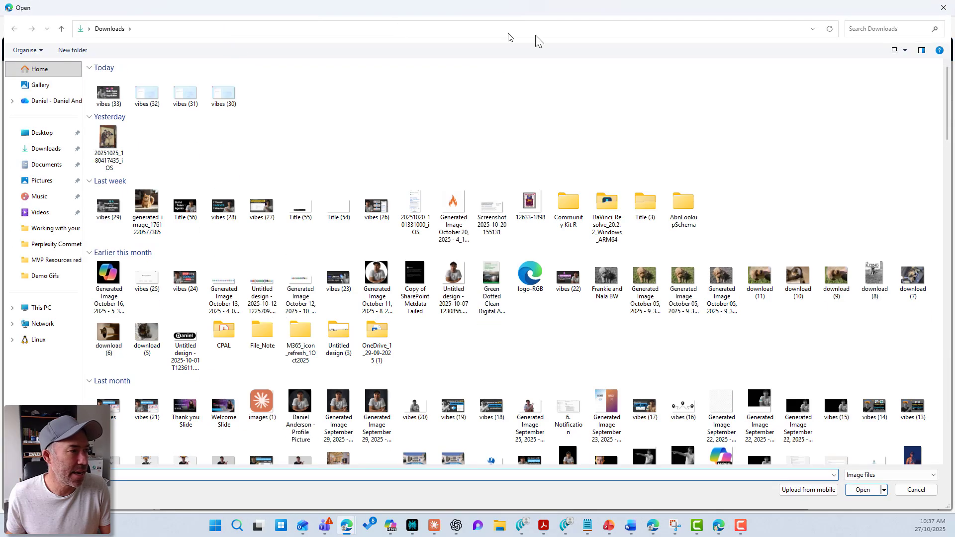
pyautogui.doubleClick(107, 280)
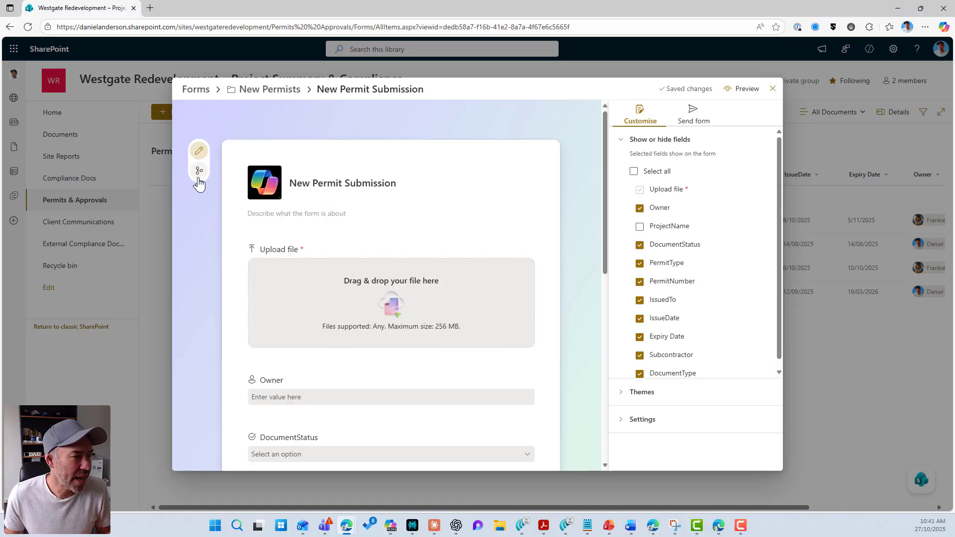
# Branch IssuedTo: Titan Steelworks goes to 10. DocumentType, GreenCore Civil ends the form
pyautogui.click(200, 174)
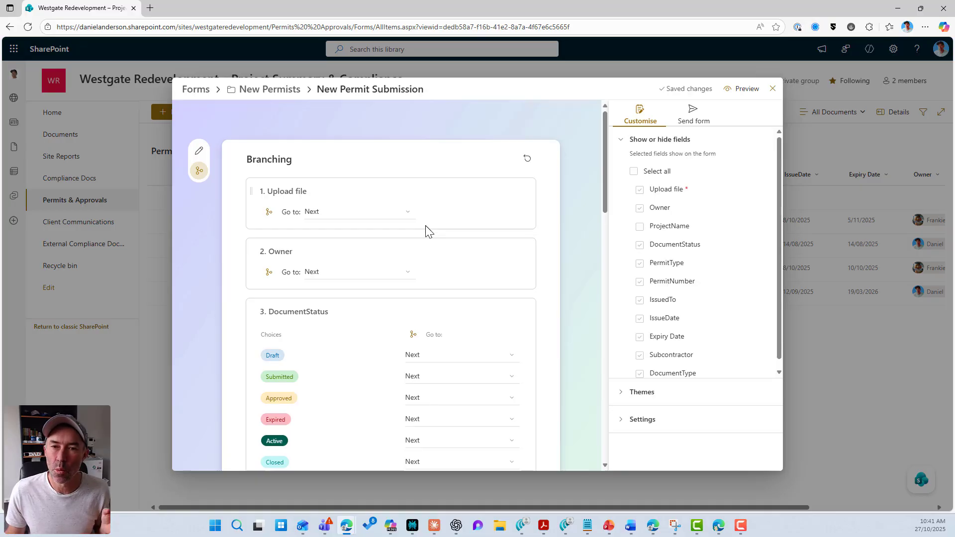
pyautogui.scroll(-8, 426, 225)
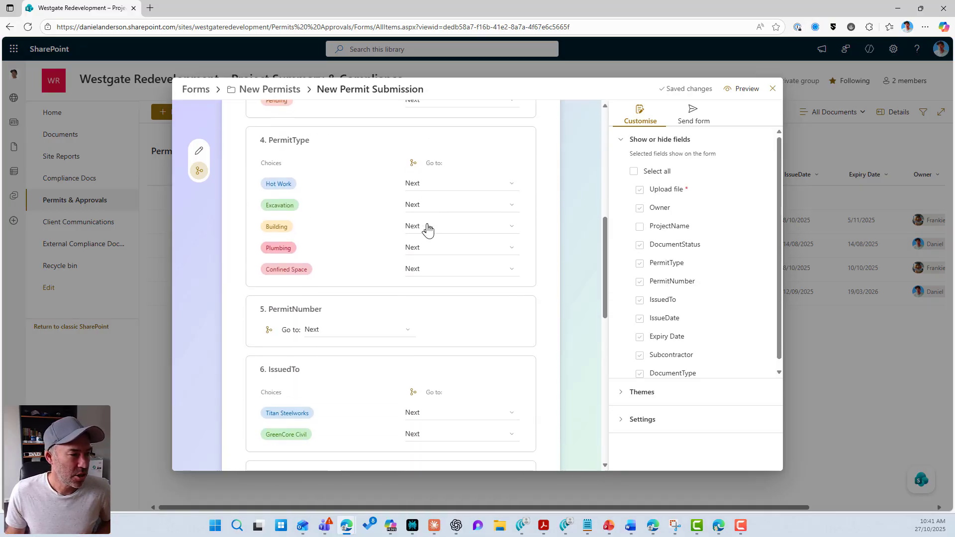
pyautogui.scroll(-2, 427, 230)
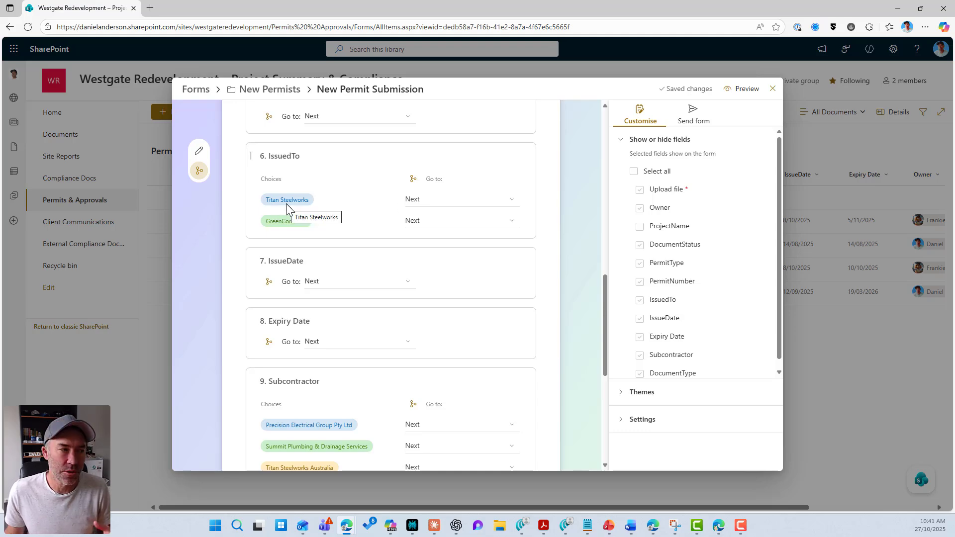
pyautogui.click(417, 201)
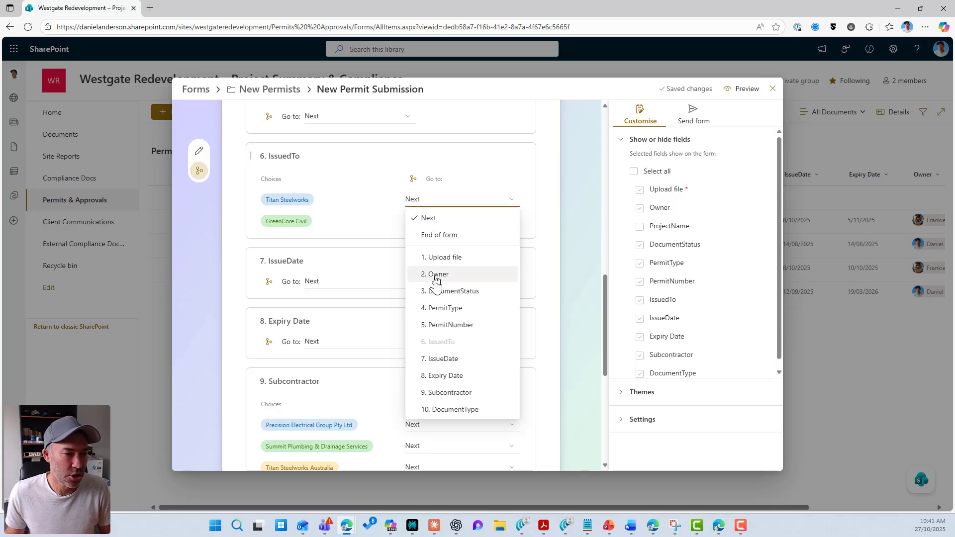
pyautogui.click(457, 410)
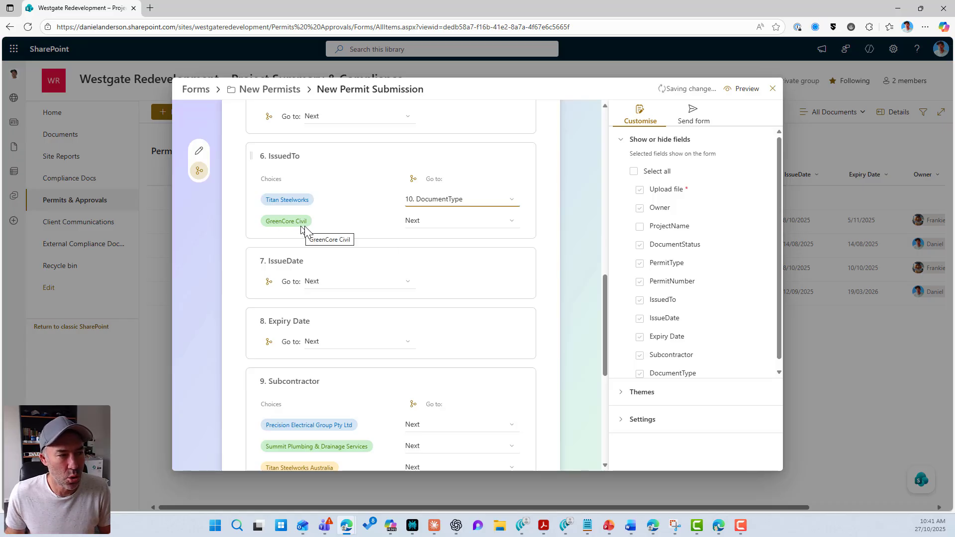
pyautogui.click(438, 225)
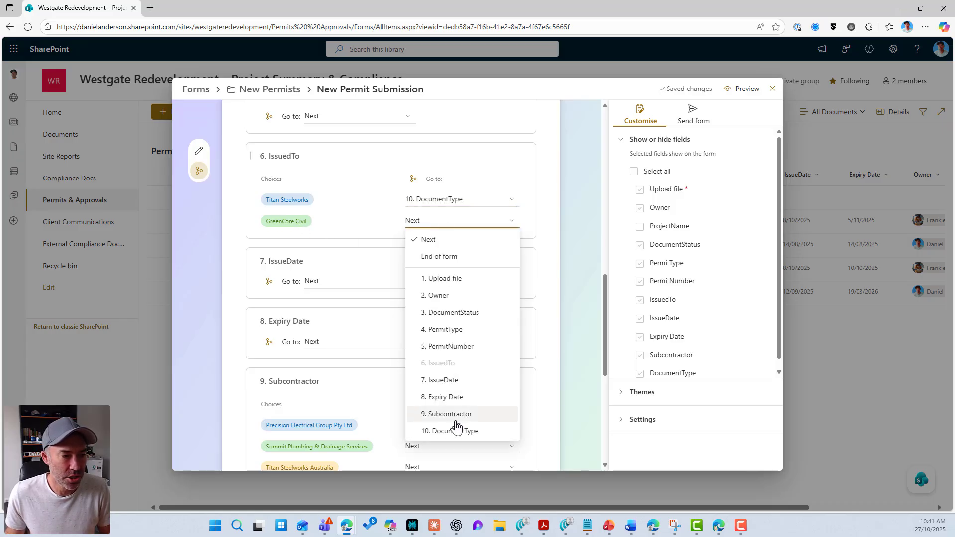
pyautogui.click(448, 258)
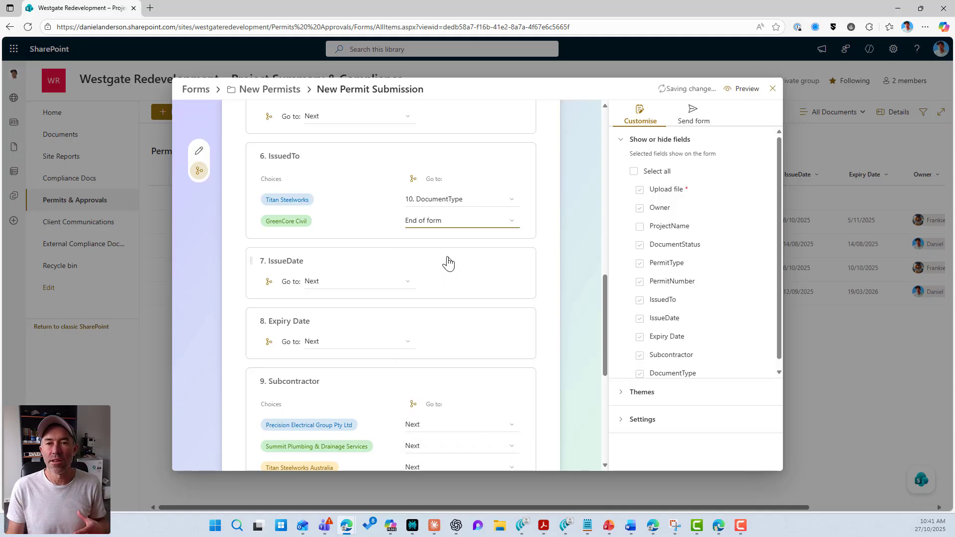
pyautogui.click(746, 94)
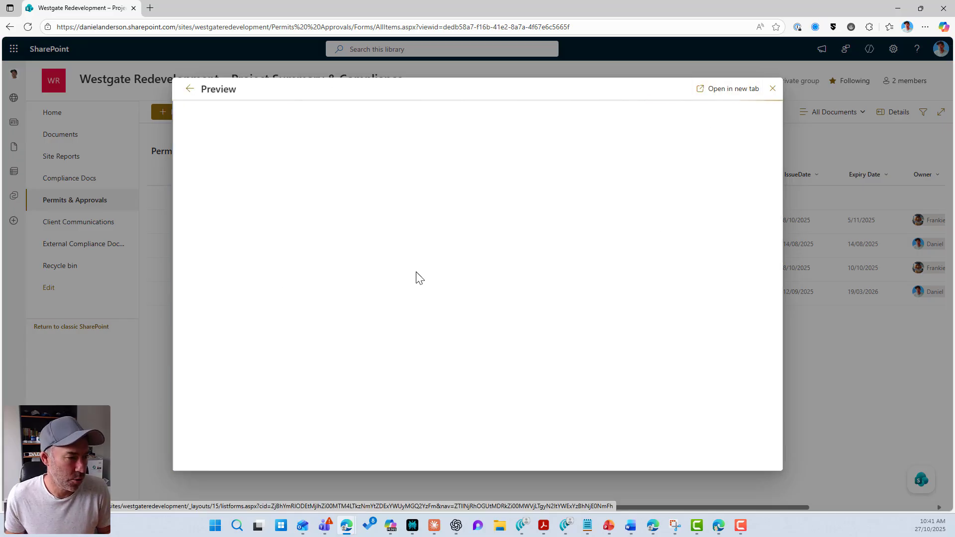
pyautogui.scroll(-7, 418, 274)
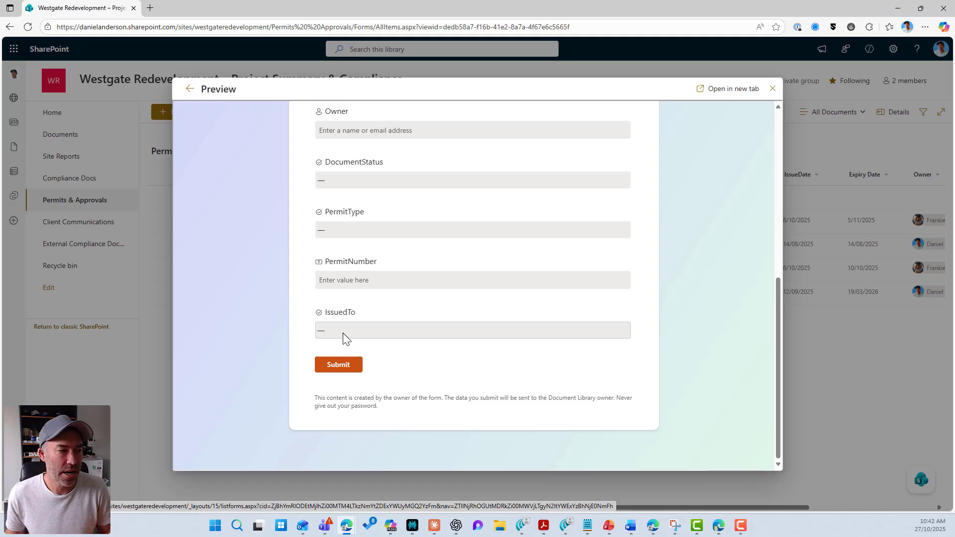
pyautogui.click(343, 333)
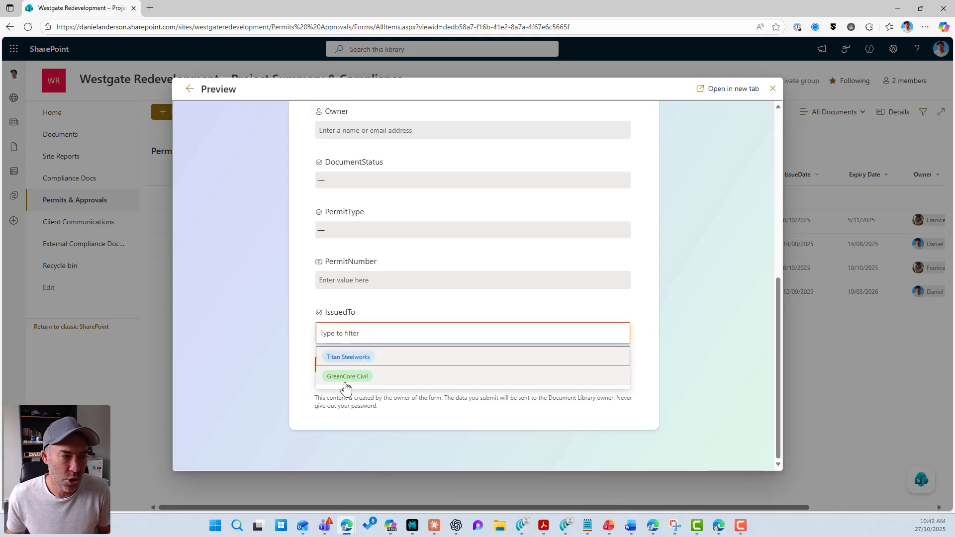
pyautogui.click(347, 377)
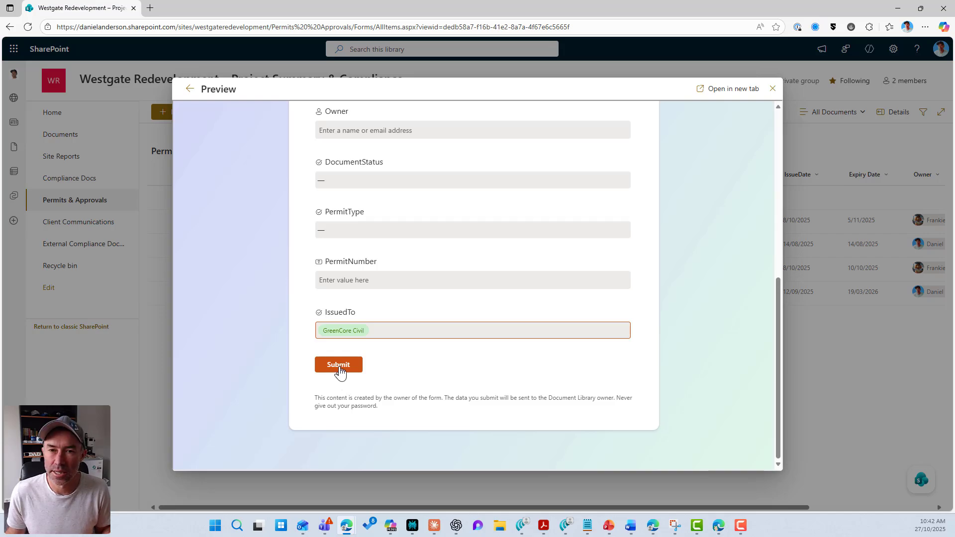
pyautogui.click(362, 330)
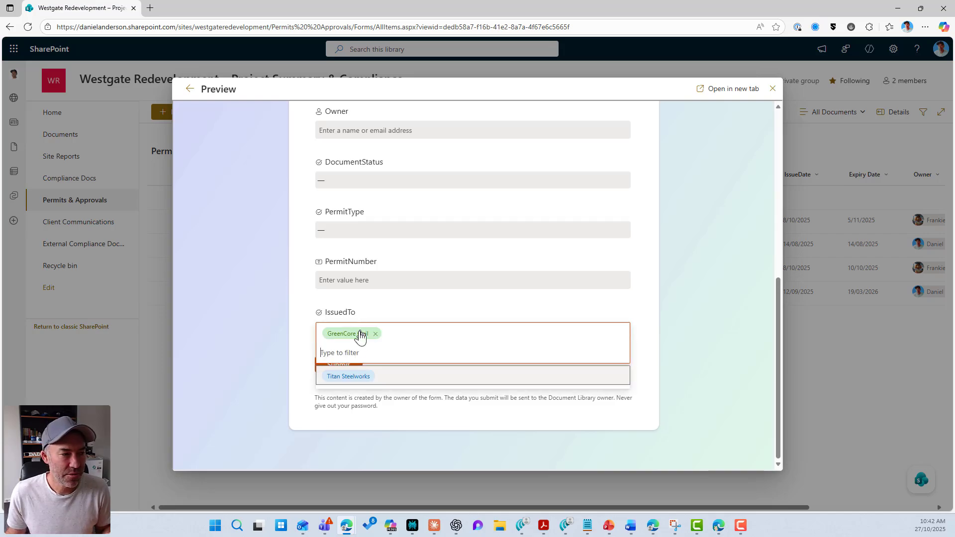
pyautogui.click(348, 377)
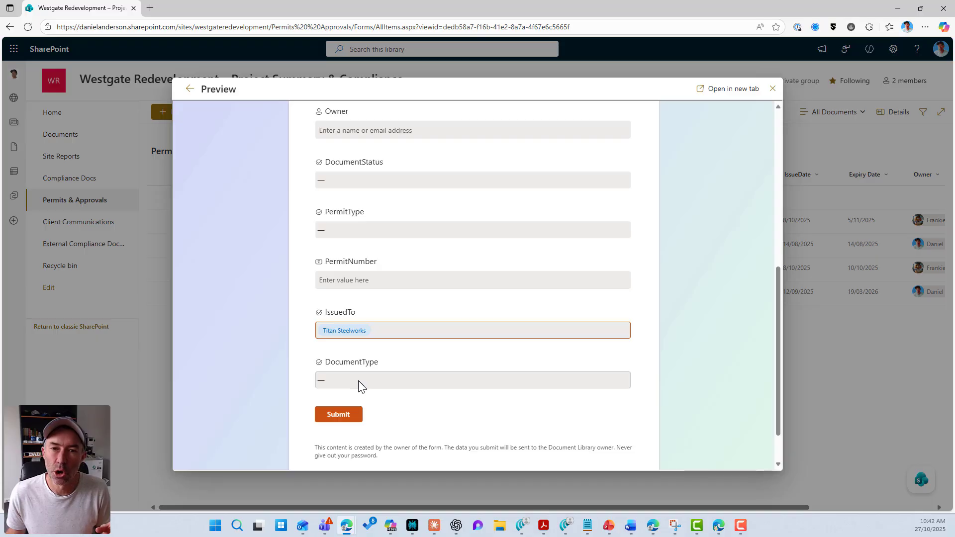
pyautogui.click(359, 384)
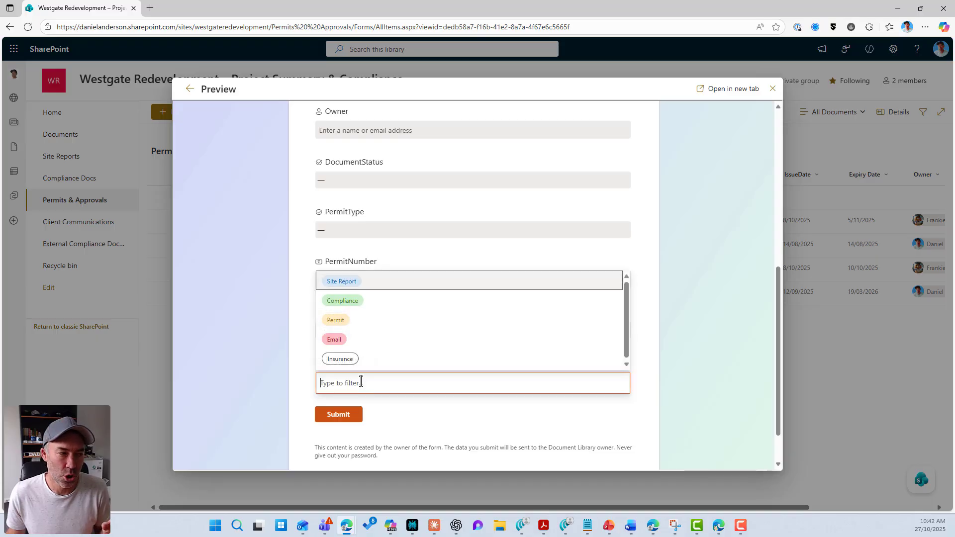
pyautogui.click(352, 326)
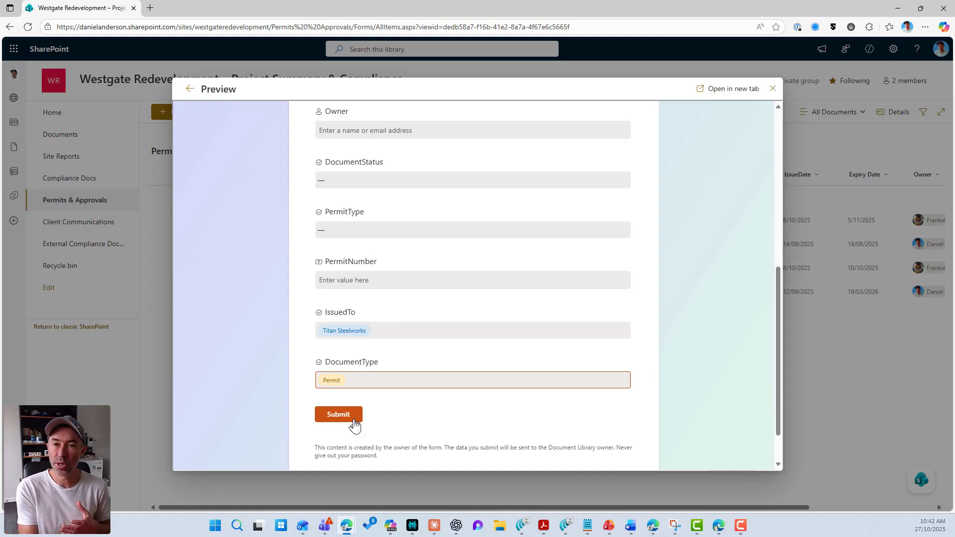
pyautogui.click(339, 415)
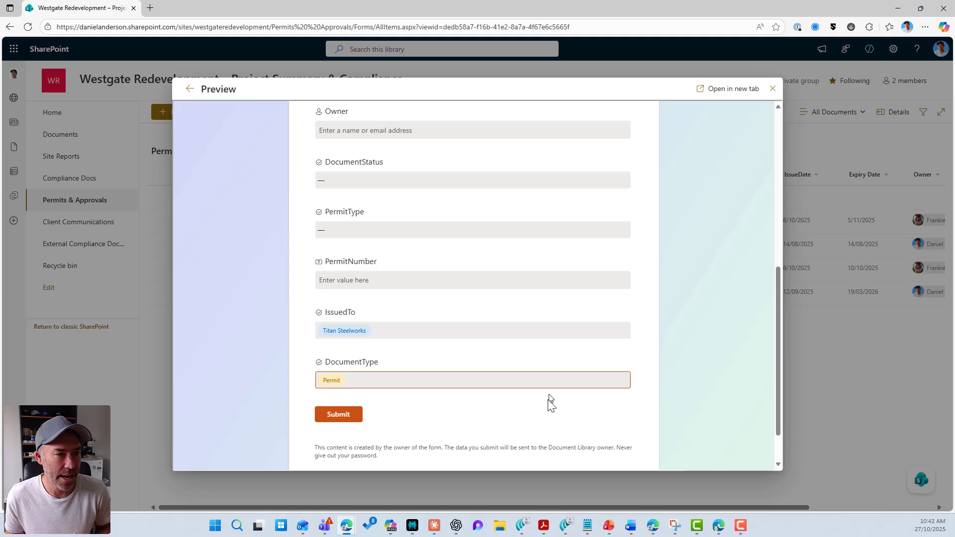
pyautogui.click(186, 89)
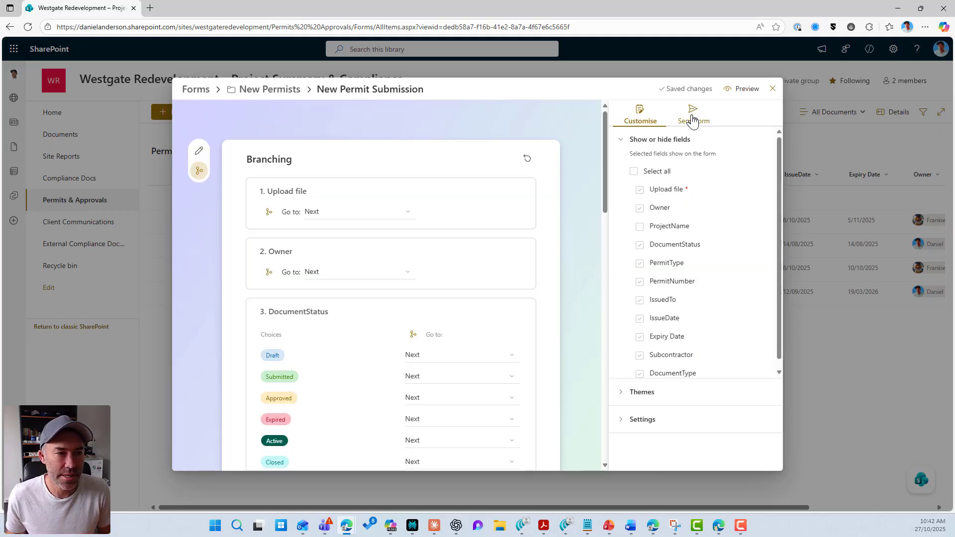
# Switch the New Permit Submission form to question editing and copy its share link
pyautogui.click(199, 151)
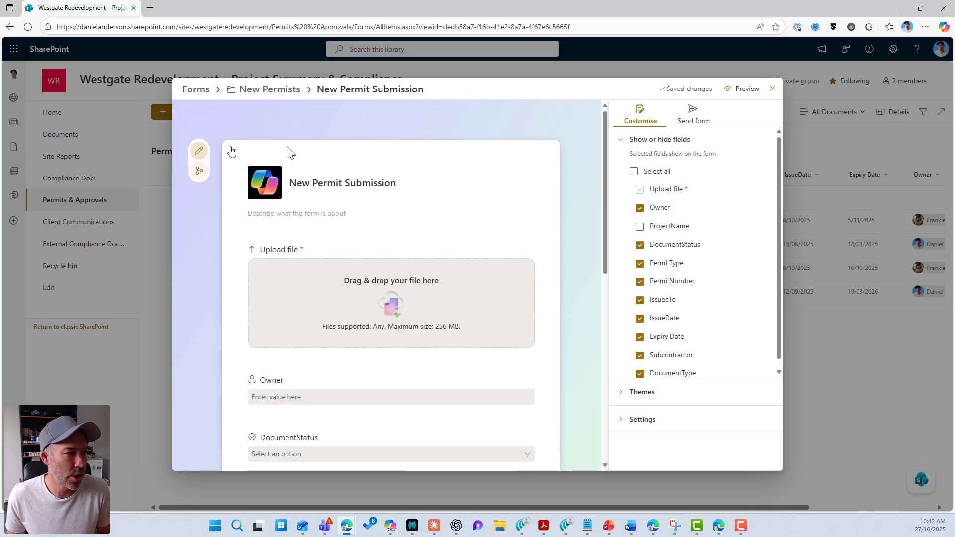
pyautogui.click(690, 117)
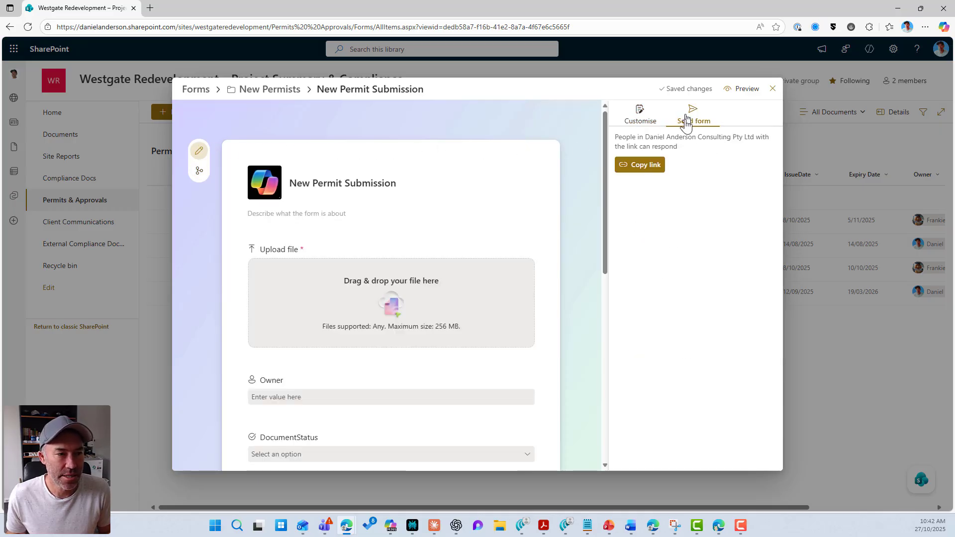
pyautogui.click(655, 174)
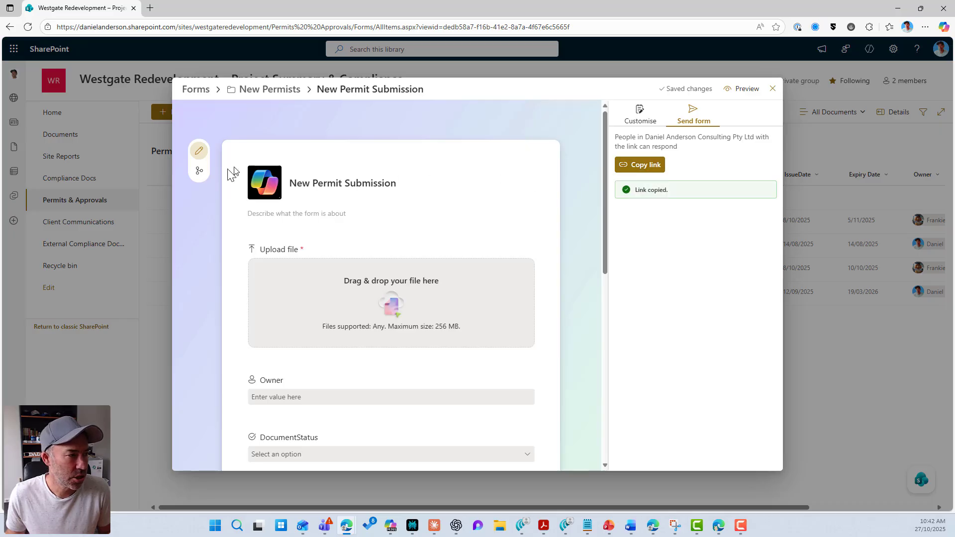
# Reset all branching rules to default so every answer goes to Next
pyautogui.click(199, 171)
pyautogui.click(527, 159)
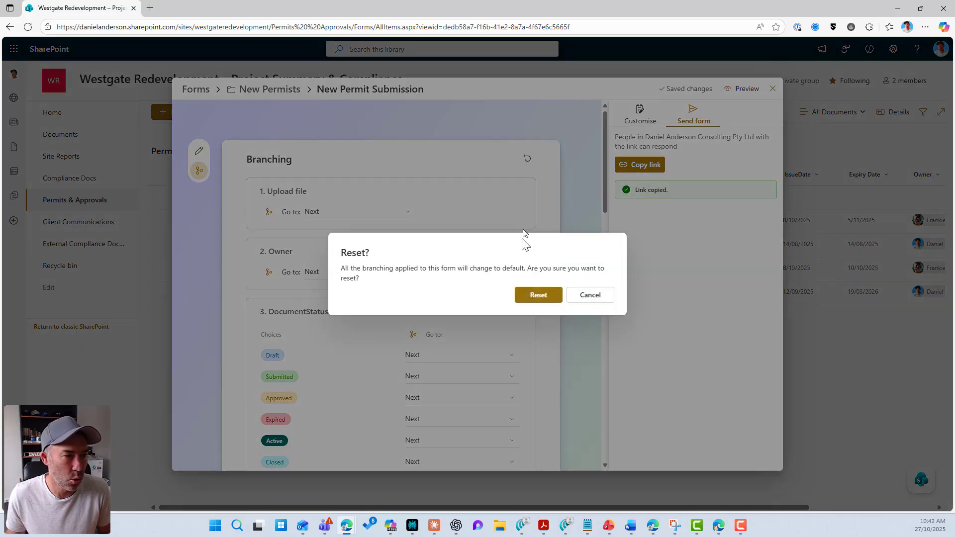
pyautogui.click(525, 294)
pyautogui.scroll(-15, 423, 252)
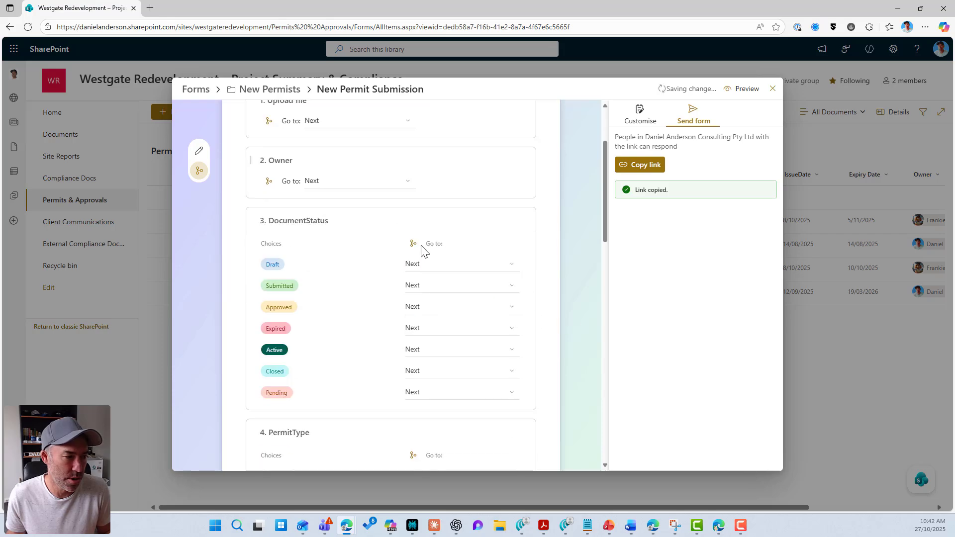
pyautogui.scroll(15, 423, 249)
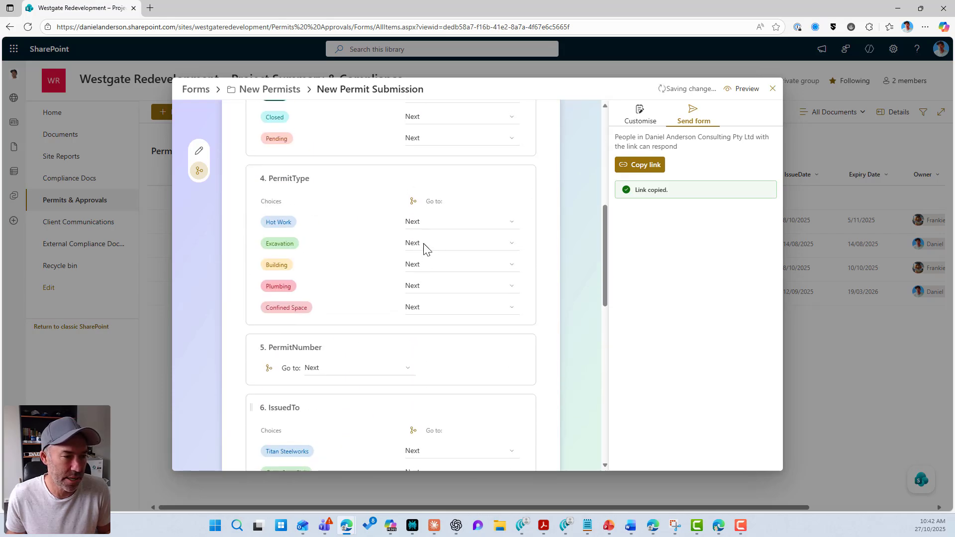
# Leave Branching for the question editor and copy the form's shareable link again
pyautogui.click(643, 121)
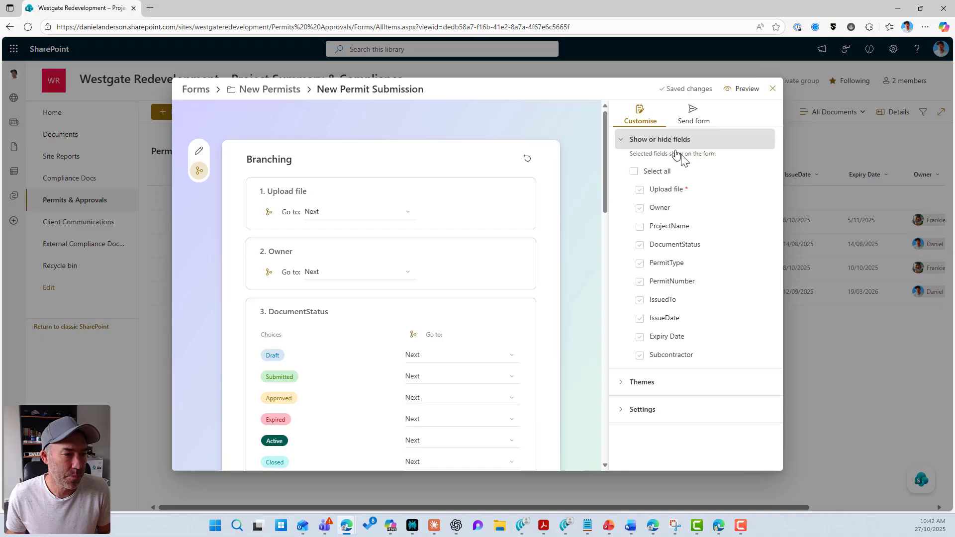
pyautogui.click(196, 156)
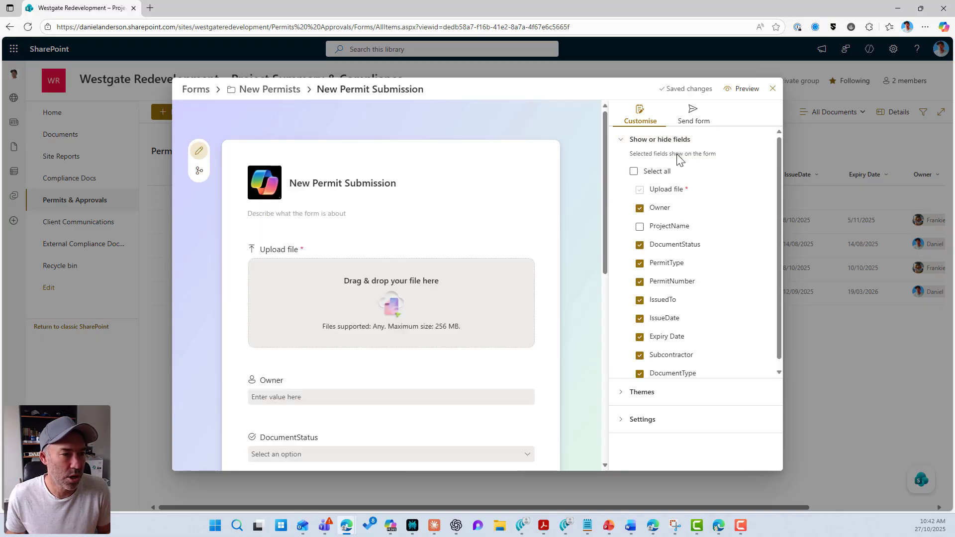
pyautogui.click(692, 117)
pyautogui.click(644, 165)
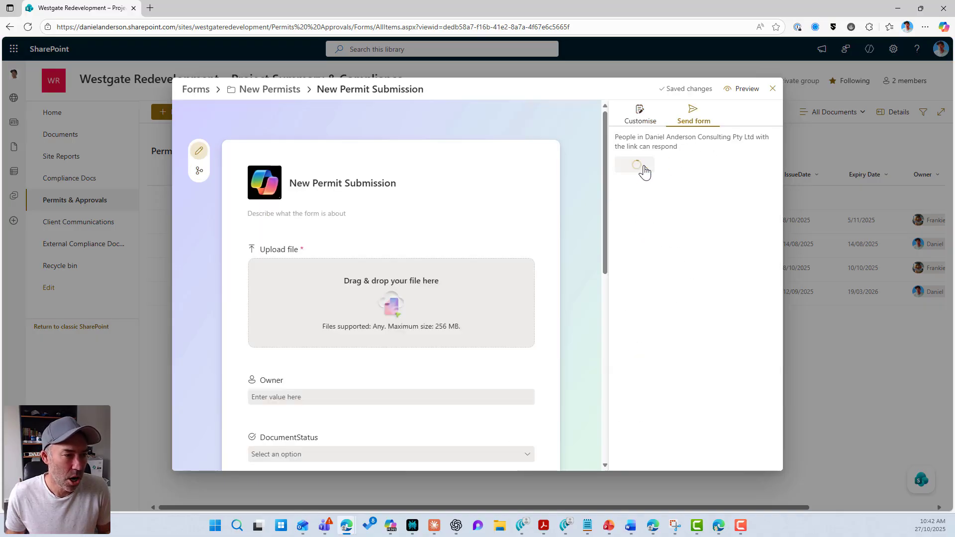
# In the other Edge window with the shared form, choose Upload from device
pyautogui.click(721, 527)
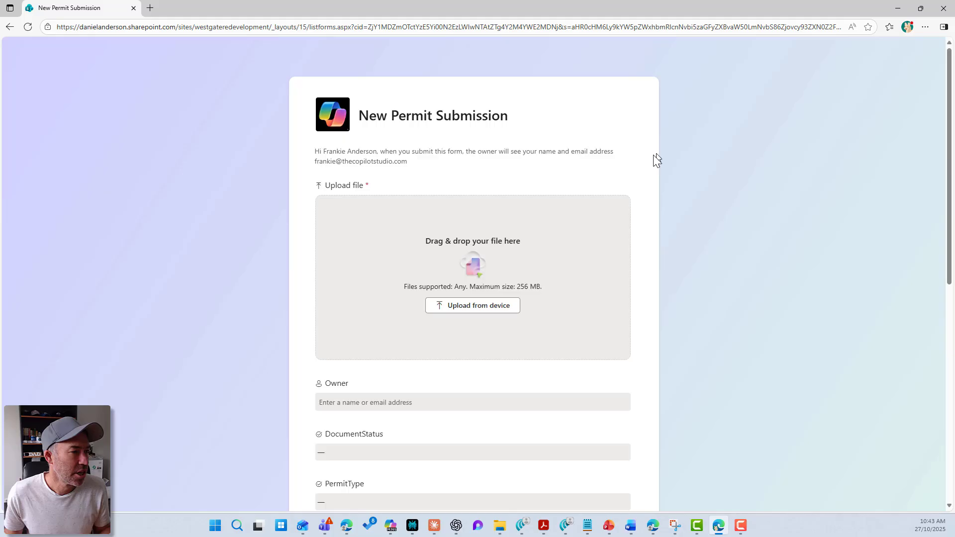
pyautogui.click(485, 308)
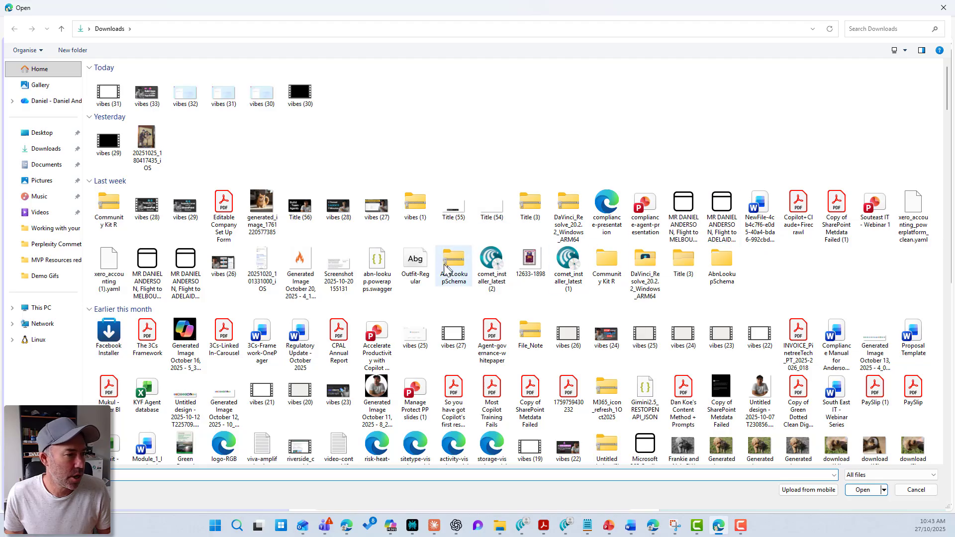
# Attach 3Cs-Framework-OnePager, pick the Owner, and set DocumentStatus Draft, PermitType Excavation
pyautogui.doubleClick(262, 339)
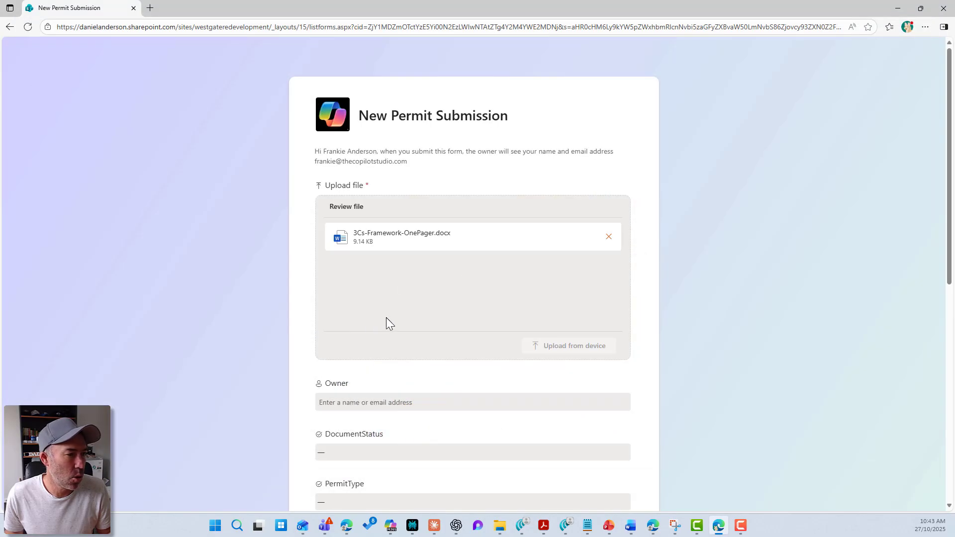
pyautogui.scroll(-3, 386, 317)
pyautogui.click(420, 252)
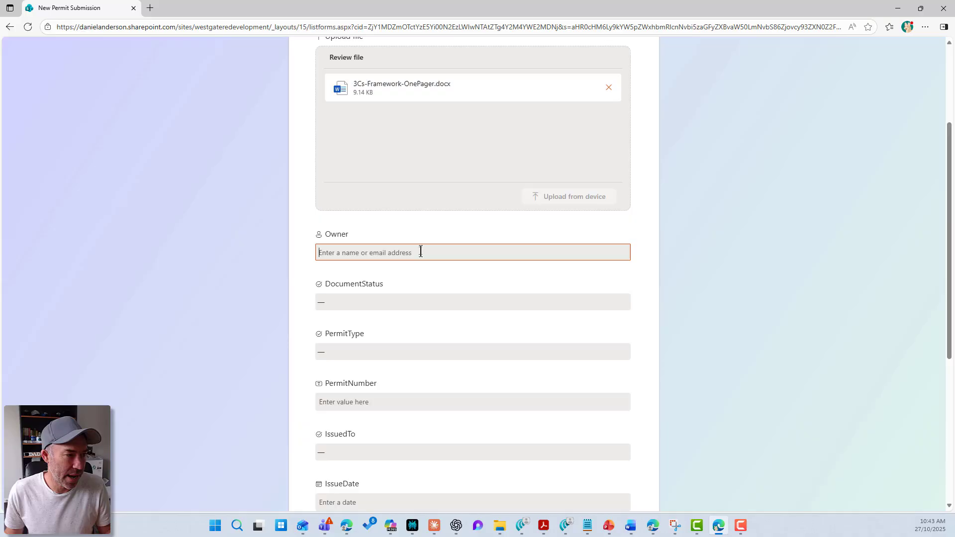
pyautogui.write('frankie')
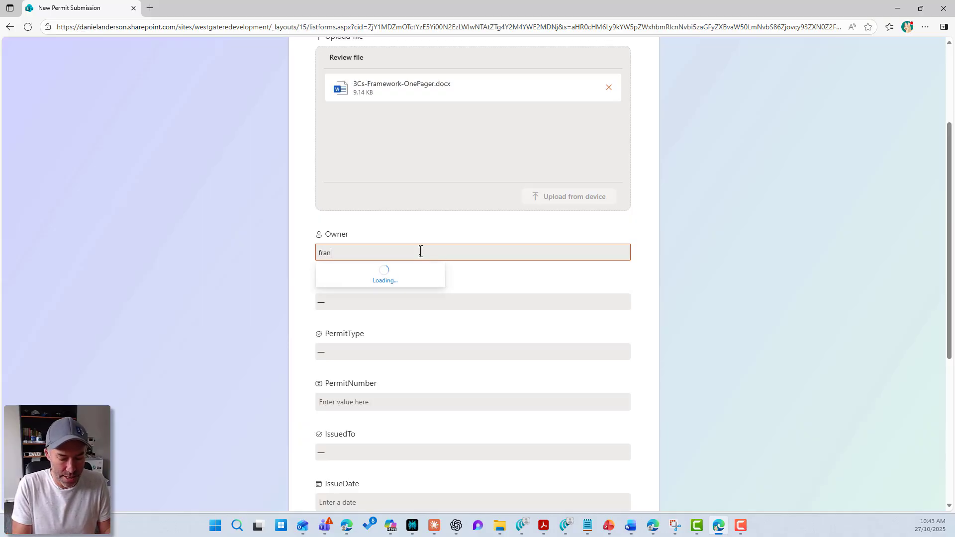
pyautogui.click(410, 276)
pyautogui.click(396, 303)
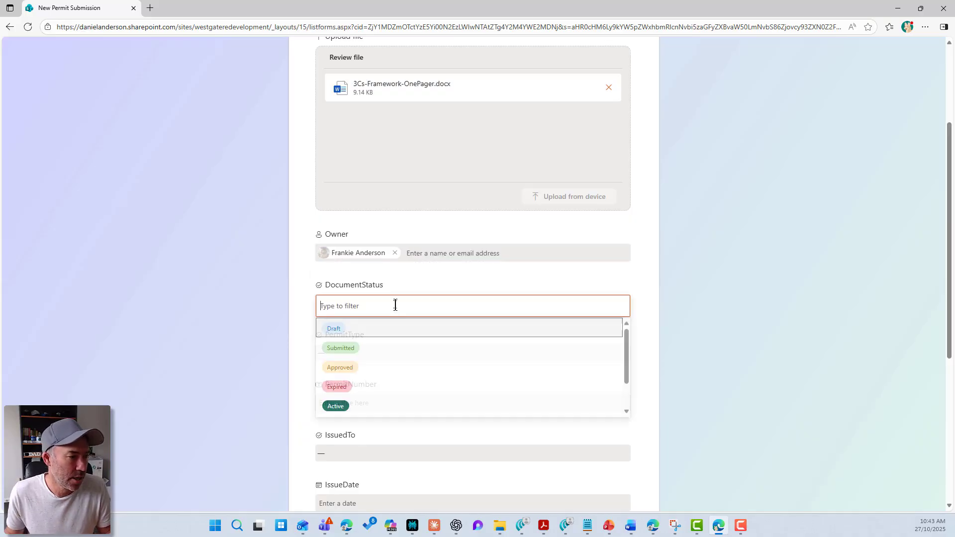
pyautogui.click(387, 330)
pyautogui.click(380, 349)
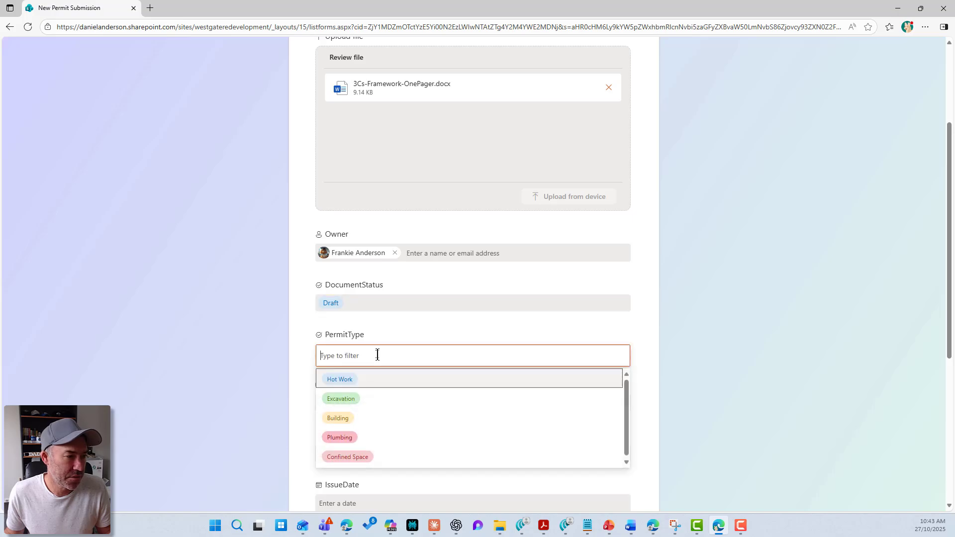
pyautogui.click(388, 400)
# Enter permit number 123 and set IssuedTo to Titan Steelworks
pyautogui.scroll(-3, 434, 393)
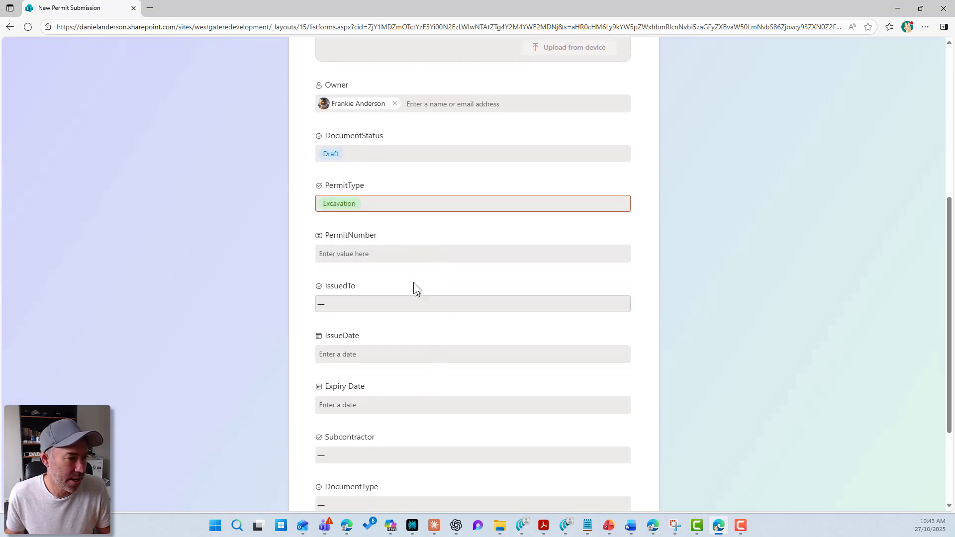
pyautogui.click(404, 253)
pyautogui.write('123')
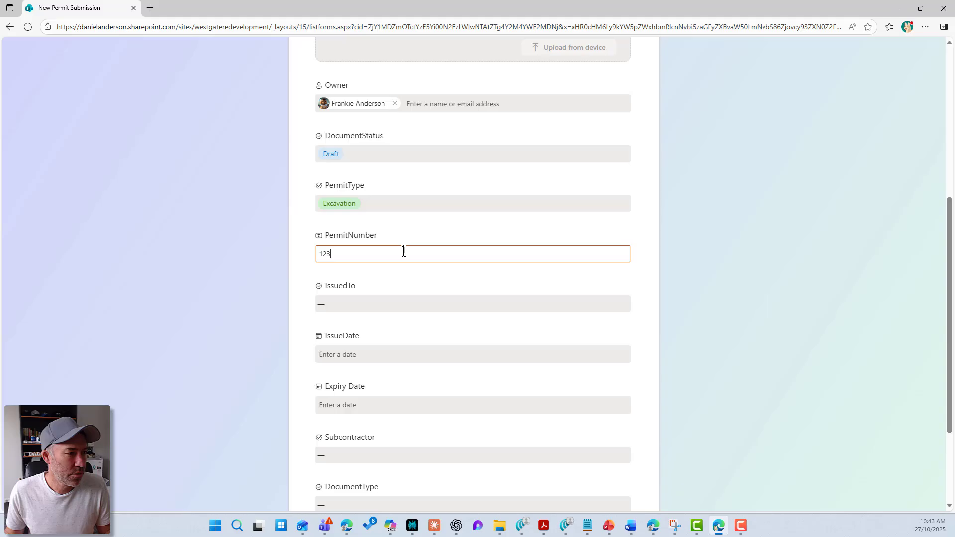
pyautogui.click(388, 305)
pyautogui.click(381, 336)
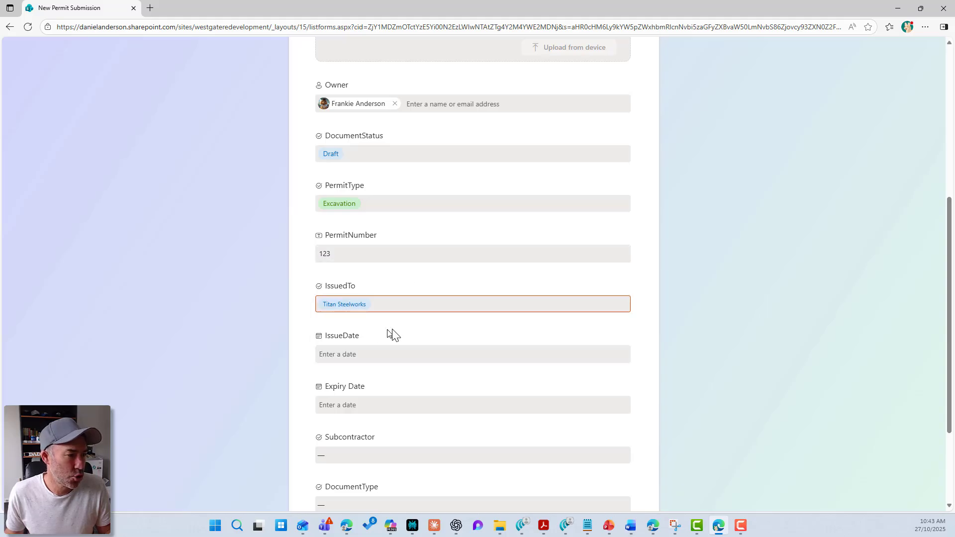
# Set the issue date to 08/10/2025 and the expiry date to 13/02/2026
pyautogui.scroll(-3, 441, 332)
pyautogui.click(402, 219)
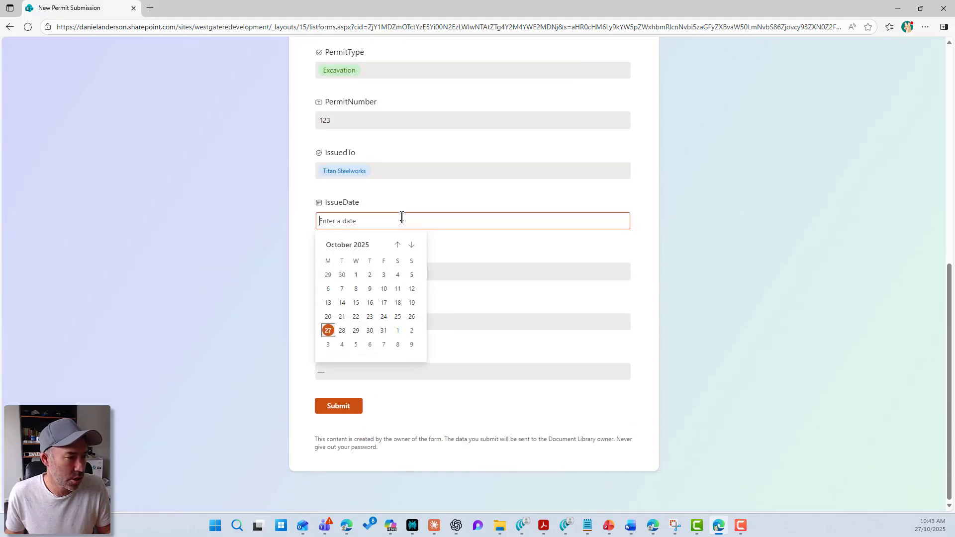
pyautogui.click(356, 289)
pyautogui.click(367, 272)
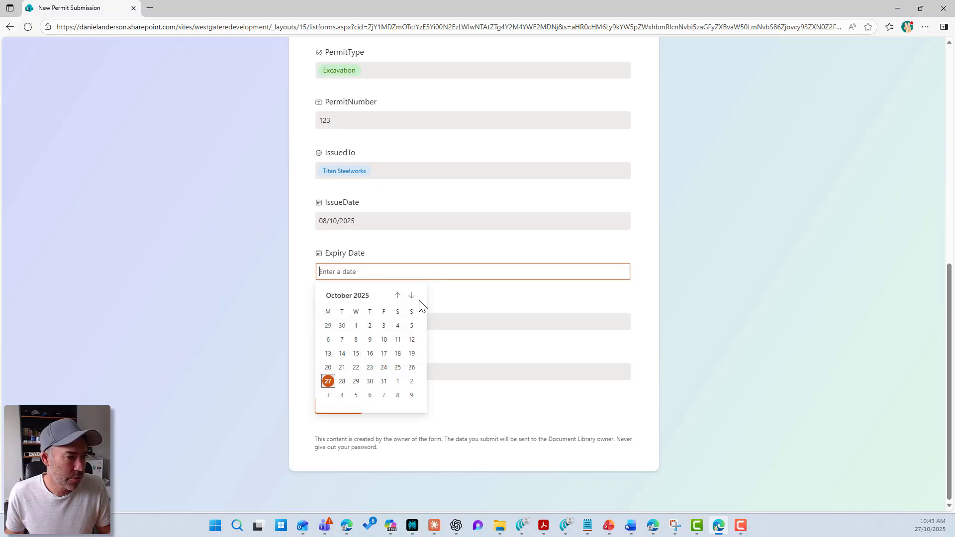
pyautogui.click(412, 296)
pyautogui.click(411, 295)
pyautogui.click(411, 296)
pyautogui.click(411, 295)
pyautogui.click(387, 357)
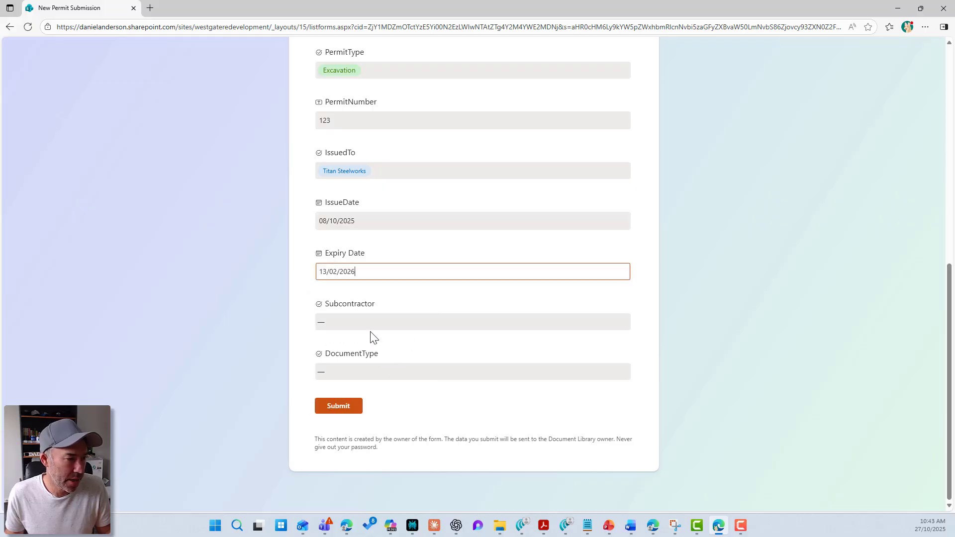
# Set Subcontractor to Precision Electrical Group Pty Ltd and DocumentType to Compliance
pyautogui.click(369, 321)
pyautogui.click(367, 348)
pyautogui.click(364, 371)
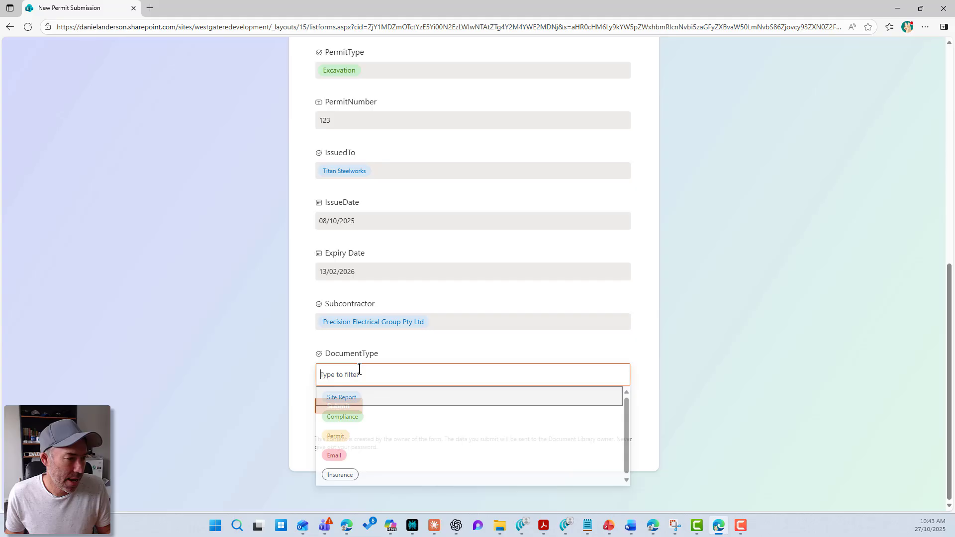
pyautogui.click(365, 420)
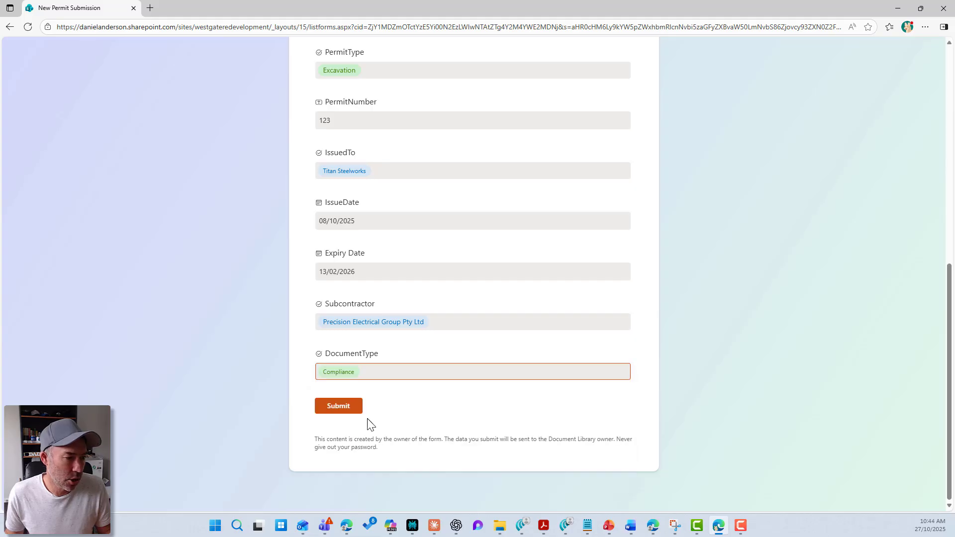
# Submit the permit response, move its window aside, and close the form editor panel
pyautogui.click(355, 411)
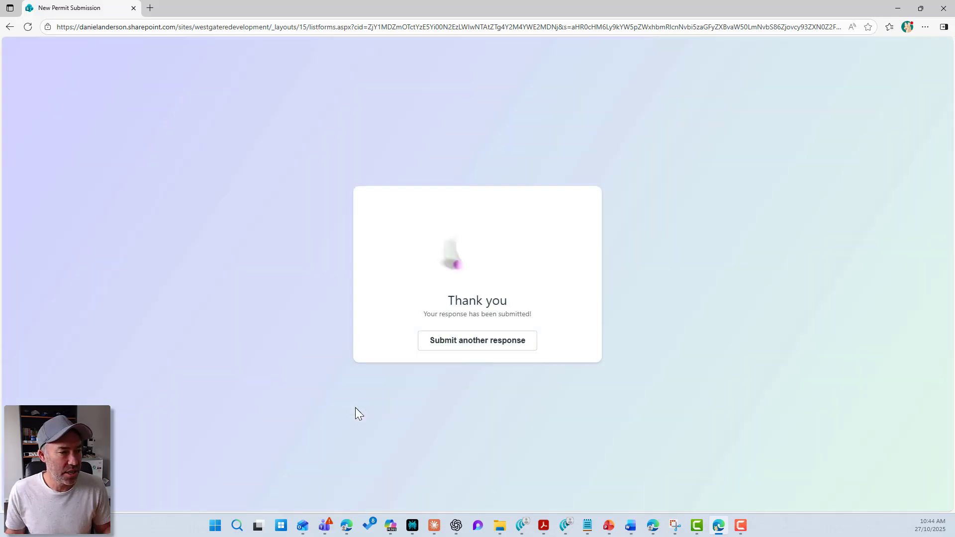
pyautogui.moveTo(418, 8); pyautogui.dragTo(497, 0)
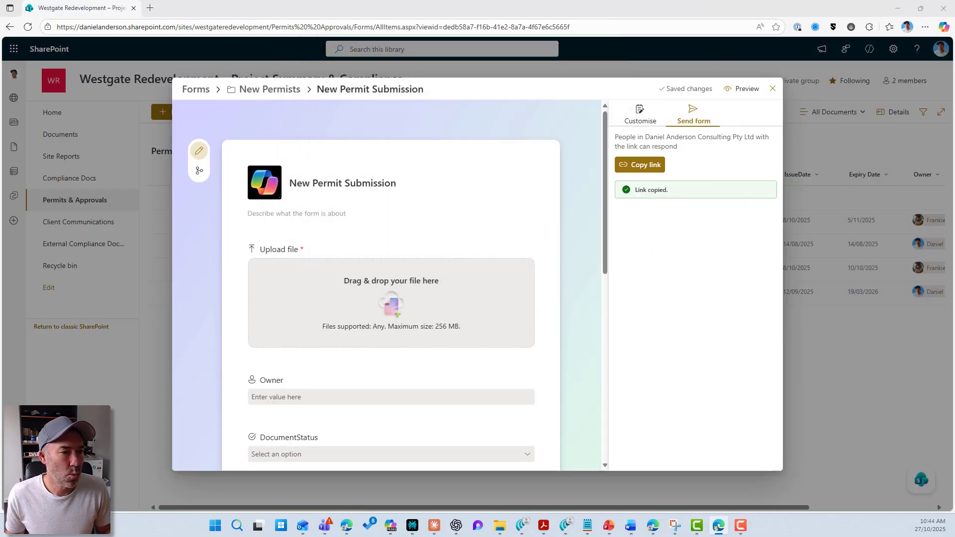
pyautogui.click(773, 88)
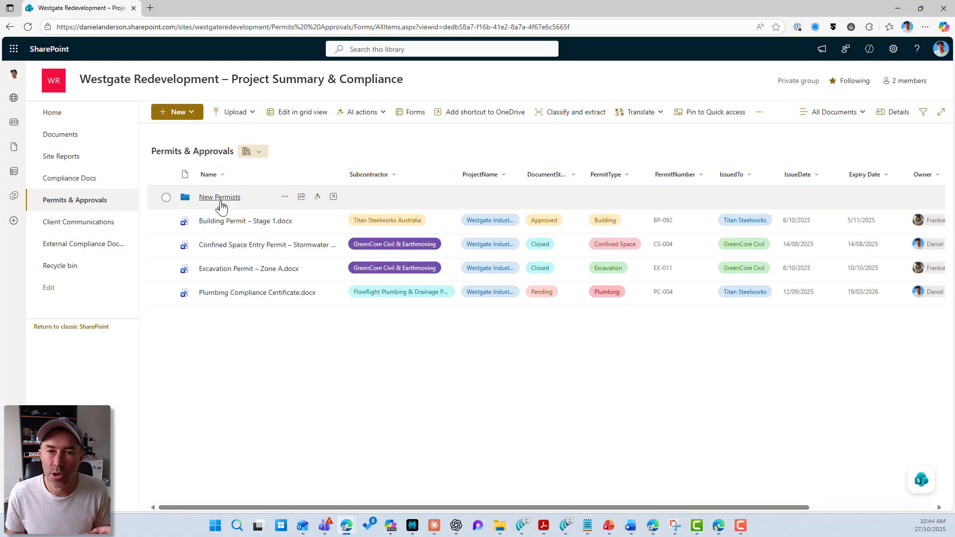
pyautogui.click(230, 199)
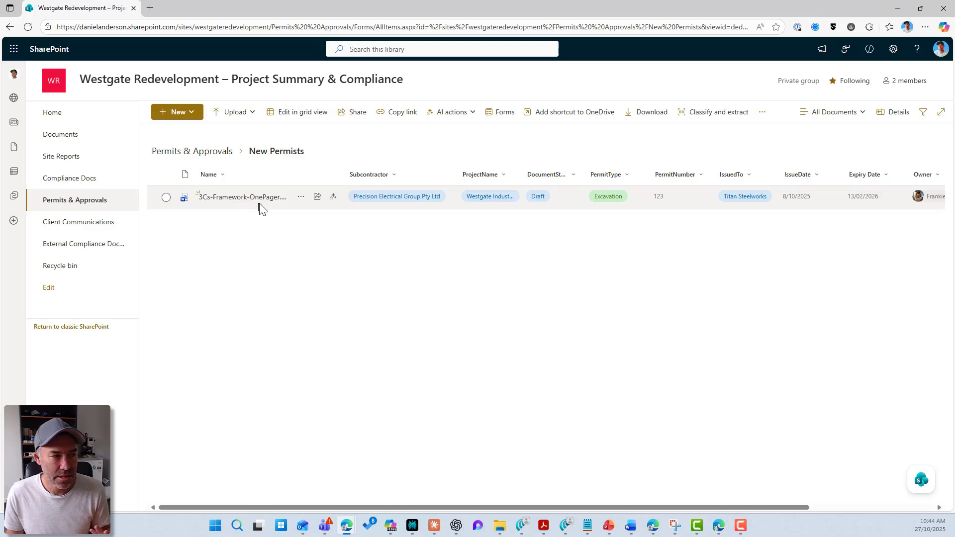
pyautogui.moveTo(501, 510); pyautogui.dragTo(299, 495)
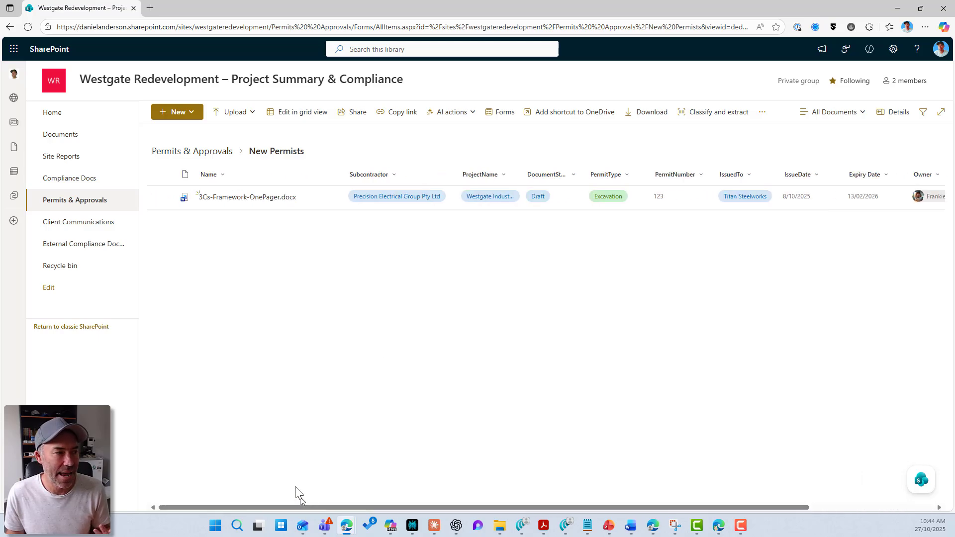
pyautogui.click(208, 151)
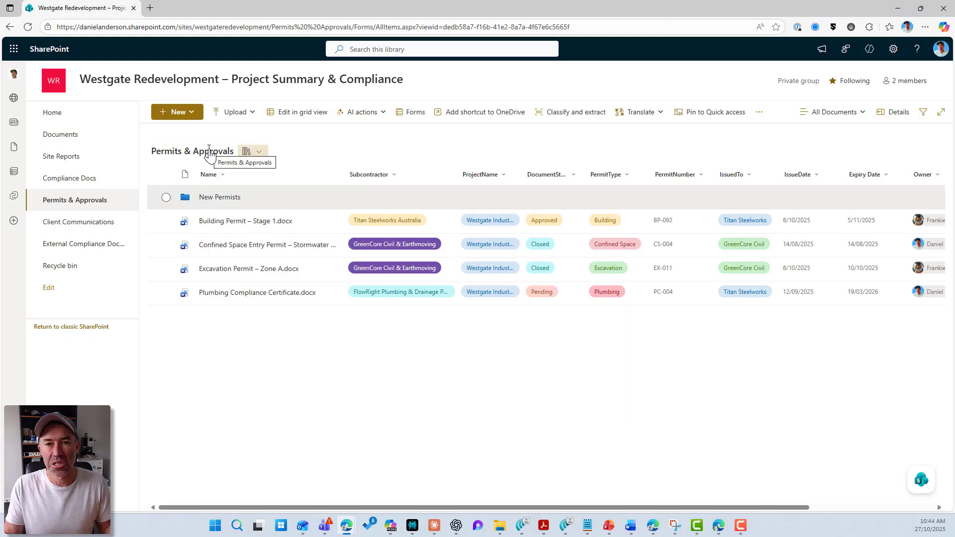